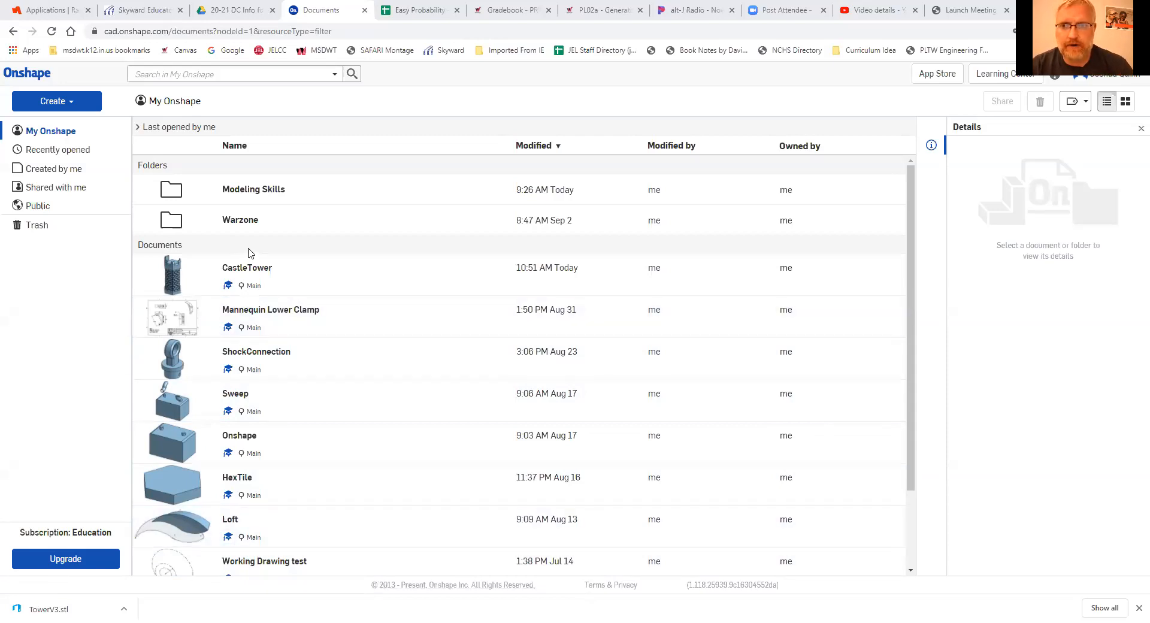
Step: Open the Modeling Skills folder from the documents list
click(69, 106)
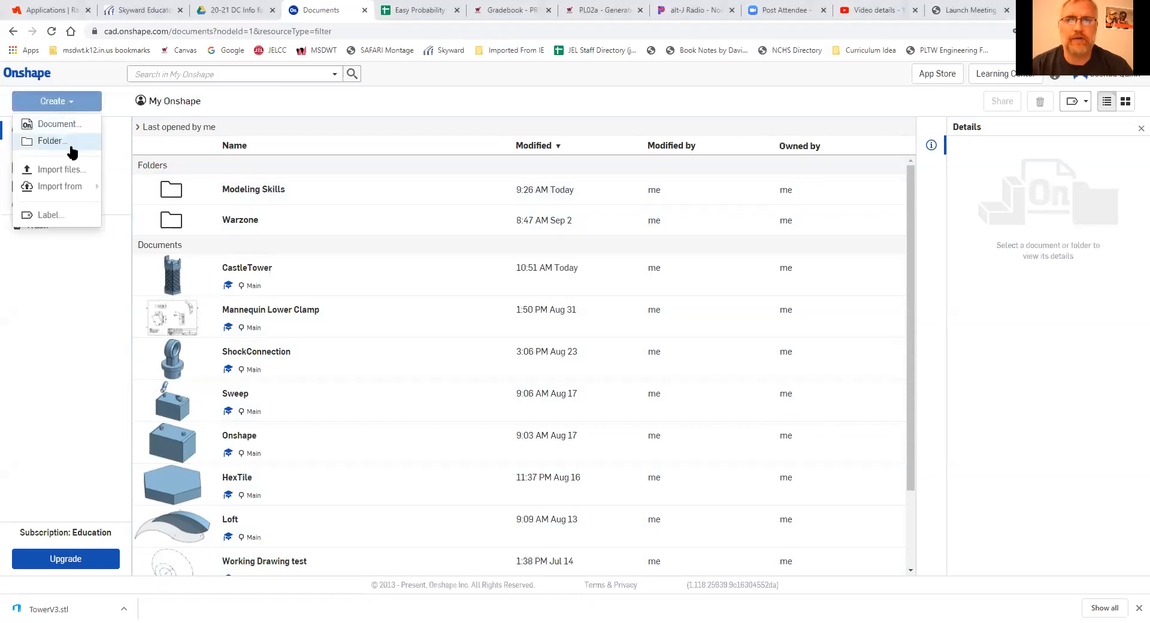
click(253, 189)
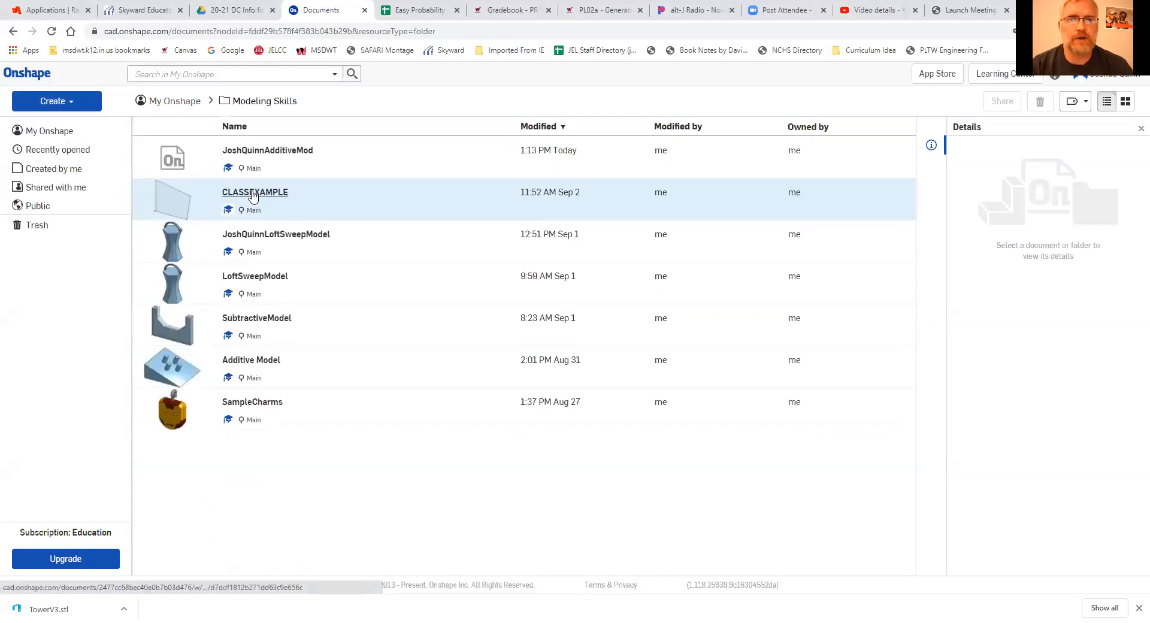
click(57, 105)
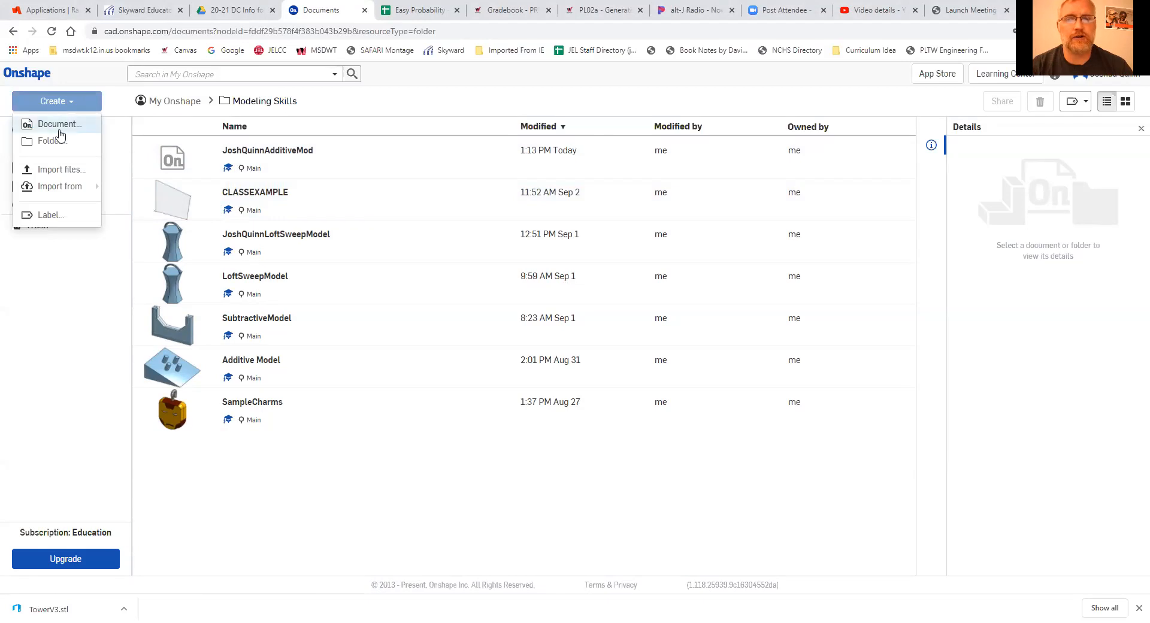
click(58, 125)
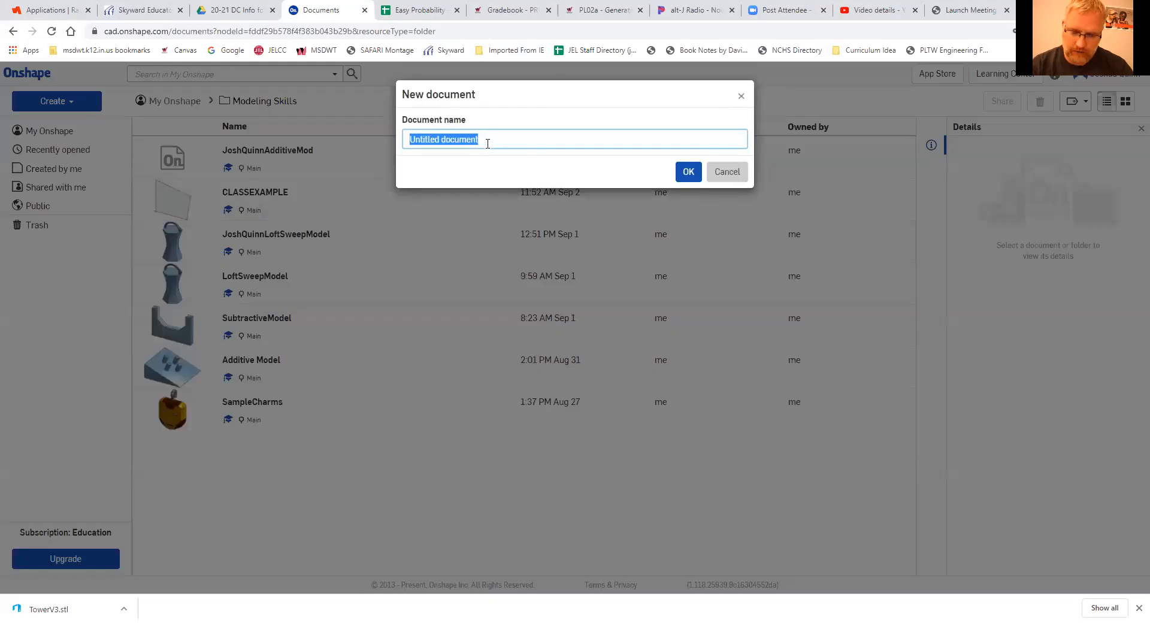
text(JoshQuinn)
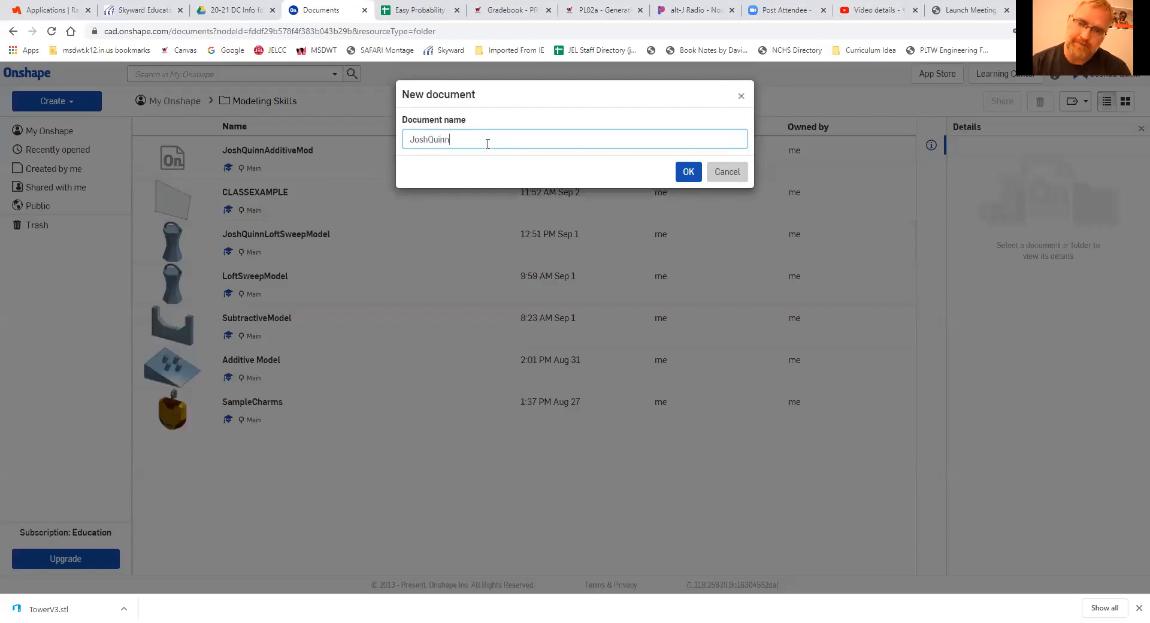
text(Additive)
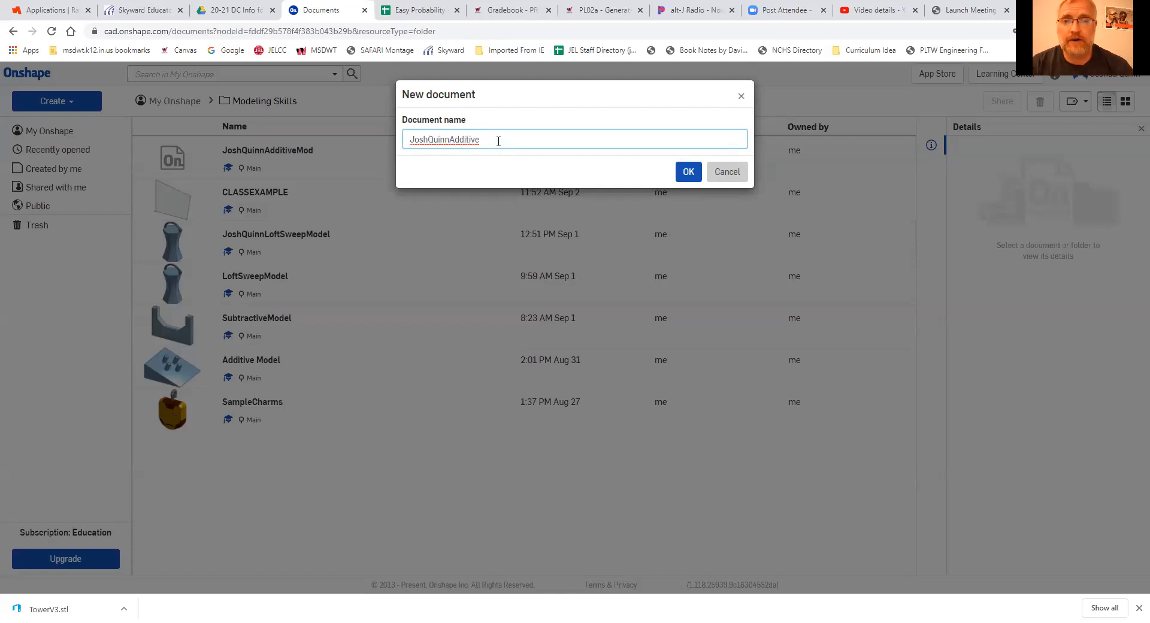
click(742, 97)
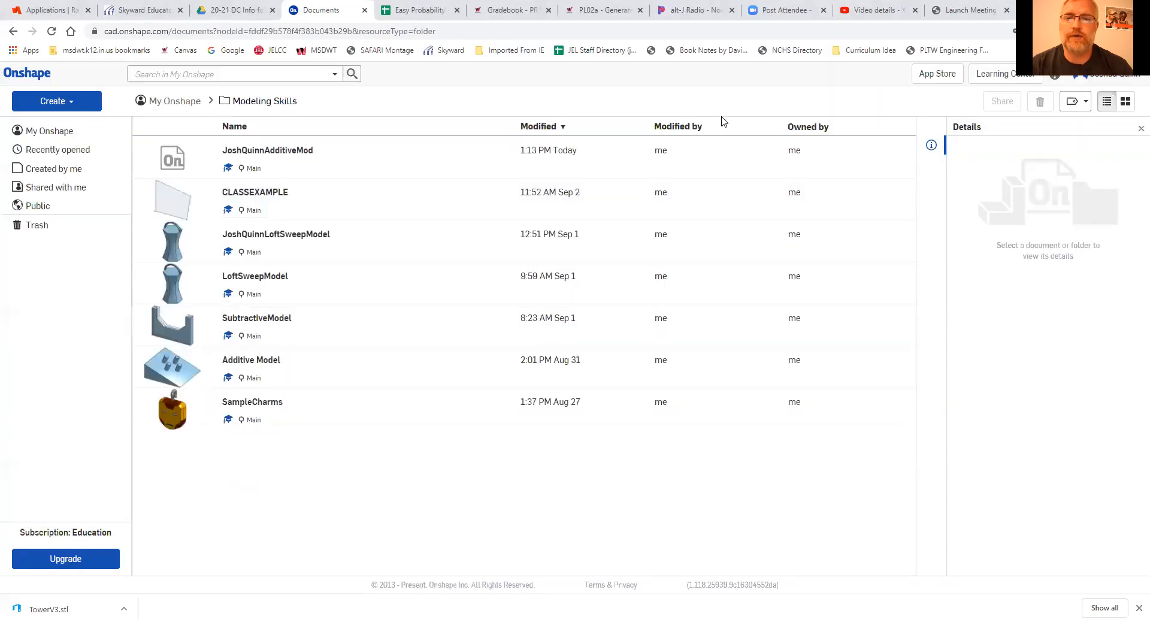
Step: Open the existing additive model document at the head of the folder and show its Top, Front and Right planes
double_click(400, 169)
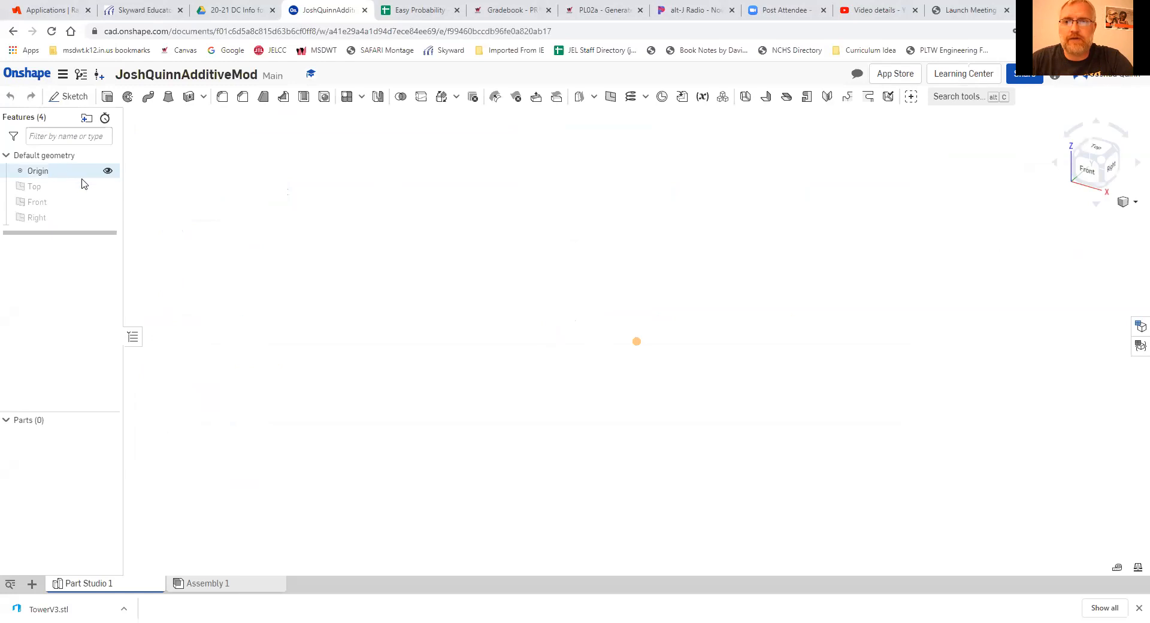
click(107, 186)
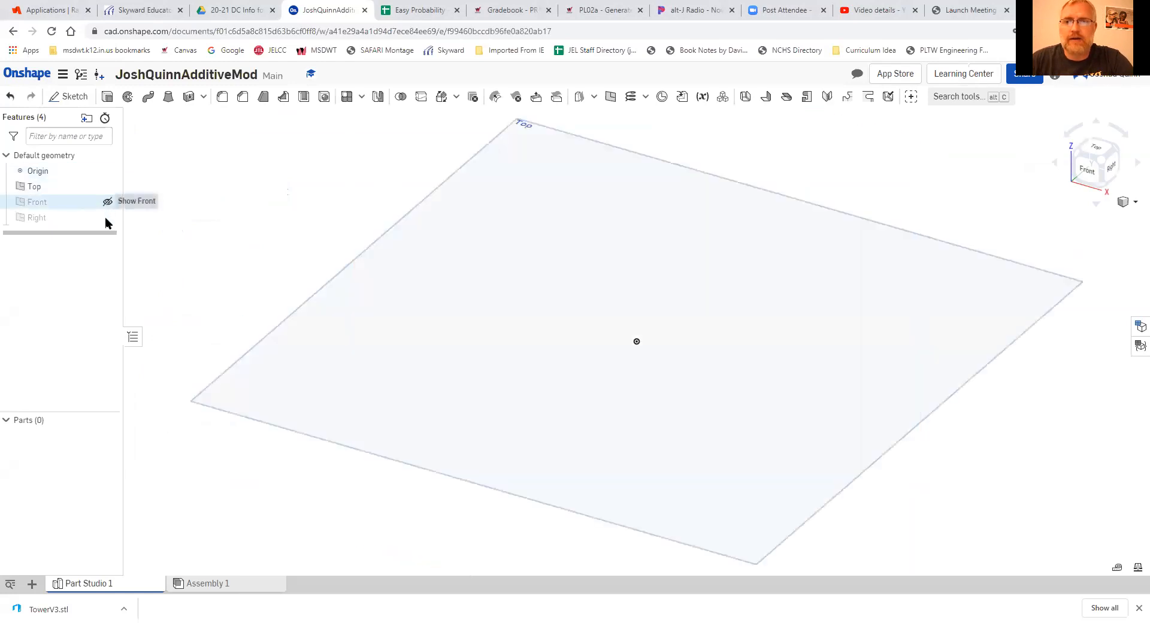
click(108, 202)
click(108, 218)
scroll(680, 422, up, 2)
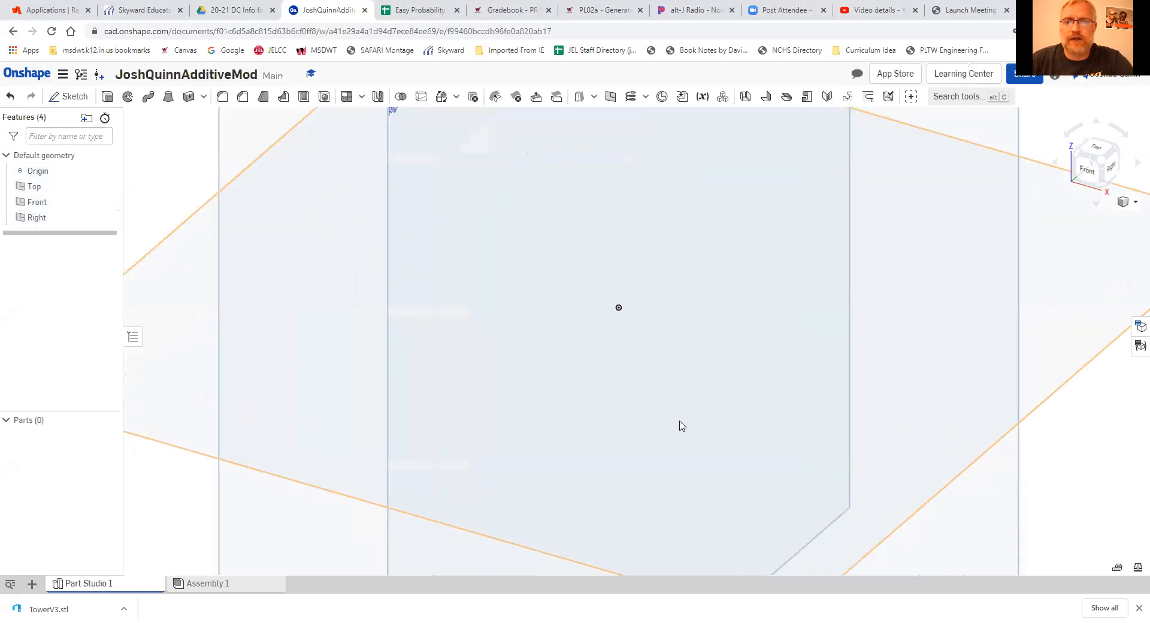
scroll(679, 426, down, 3)
middle_drag(673, 398, 631, 353)
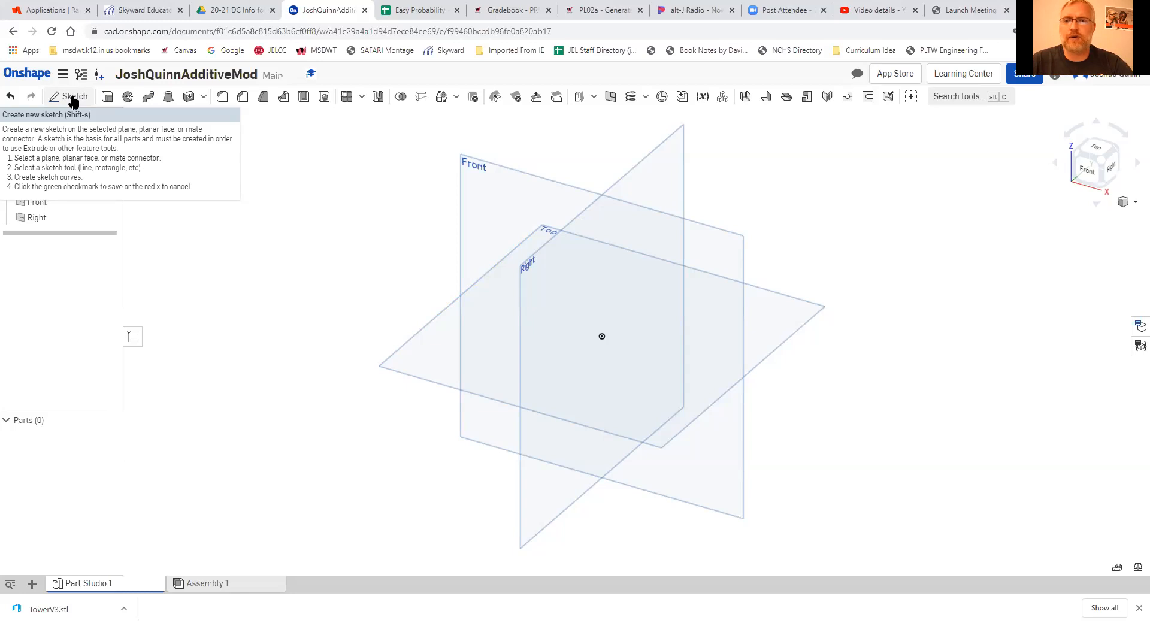
Step: Create a new sketch on the Front plane, moving its dialog clear of the feature list
click(73, 97)
click(73, 99)
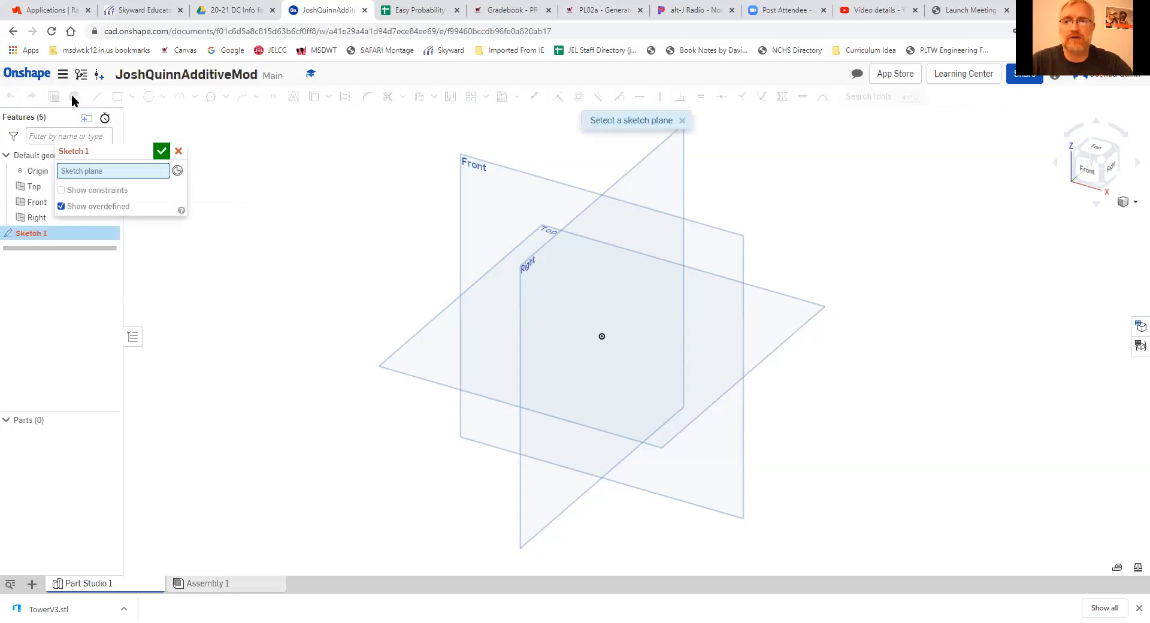
drag(121, 148, 205, 149)
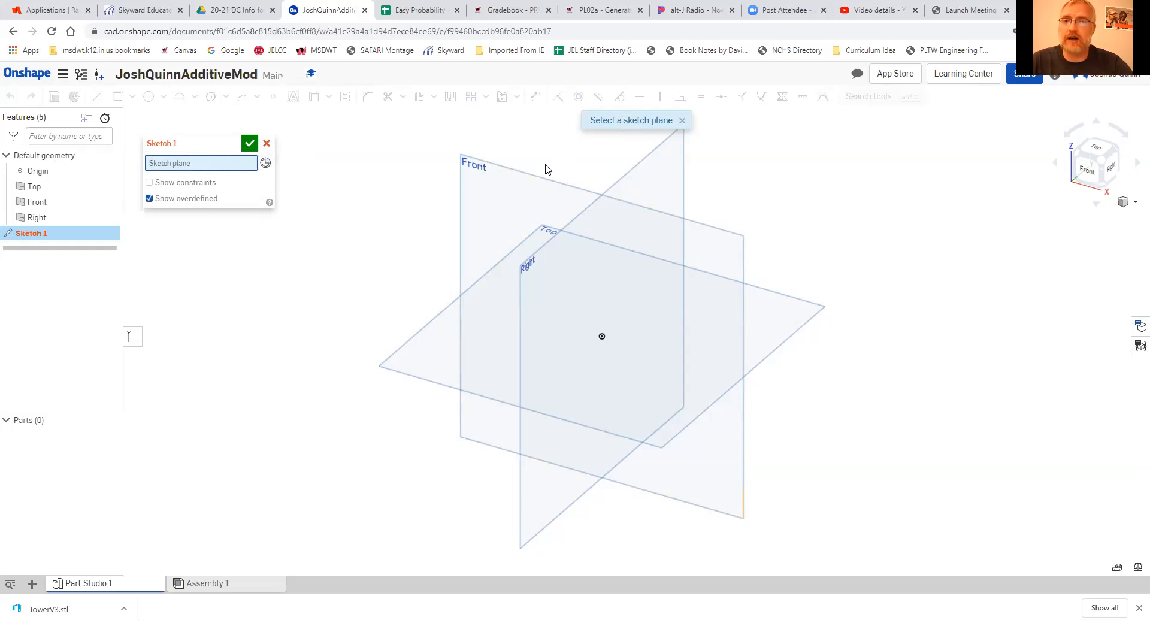
click(538, 180)
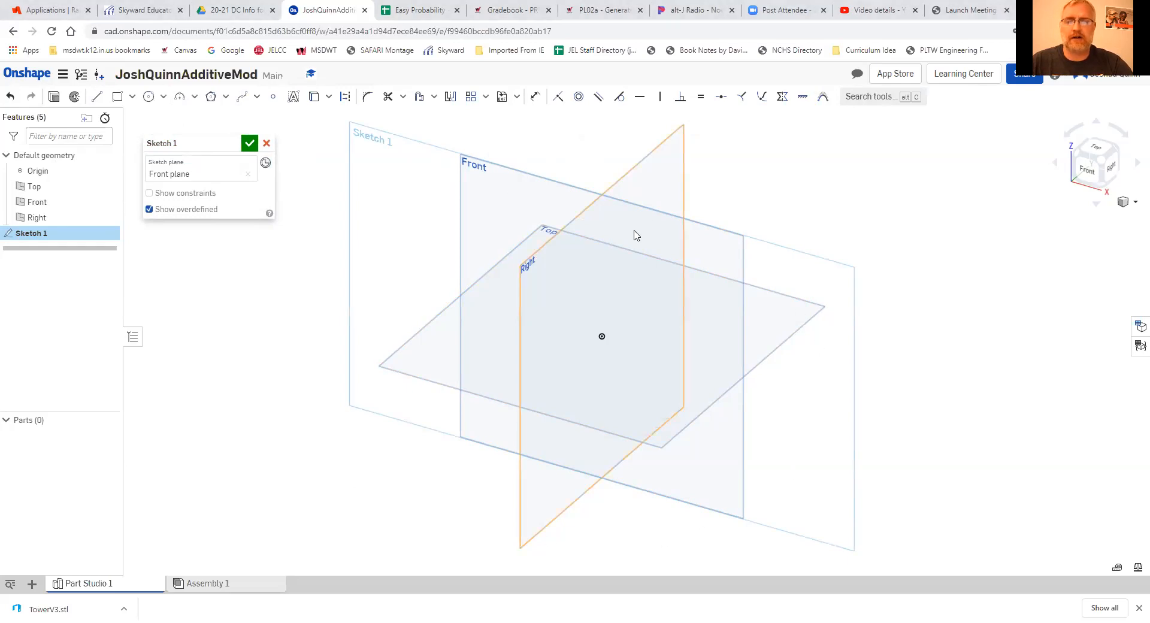
Step: Examine the sketch plane and default planes from the right, top, front, rotated and isometric views
click(1089, 174)
click(1109, 155)
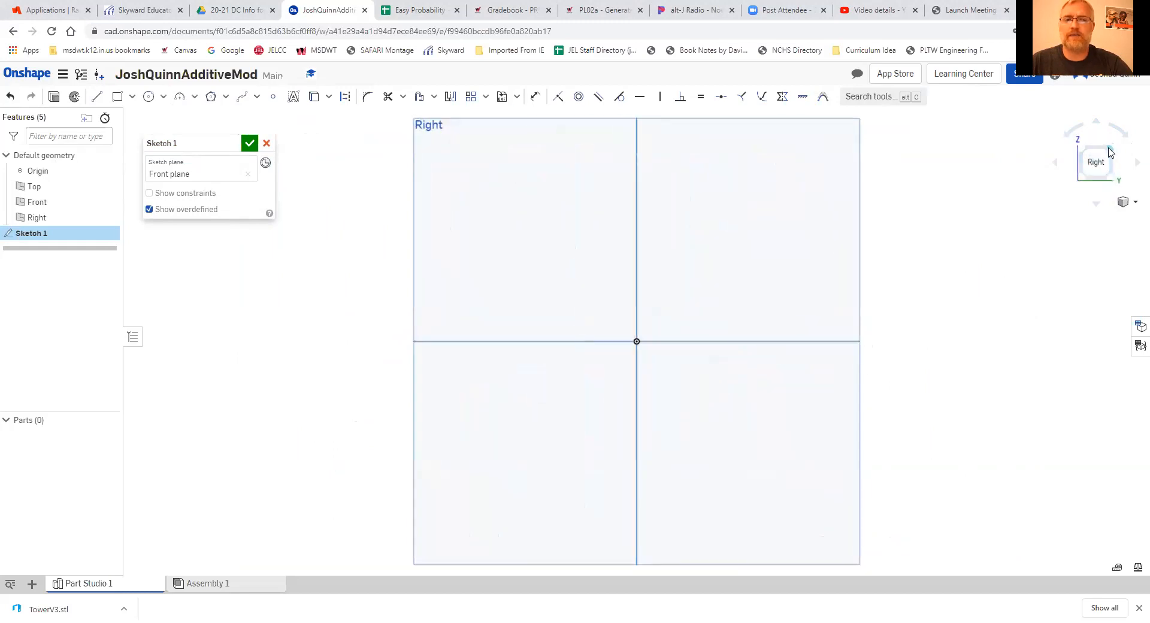
click(1109, 149)
click(1092, 151)
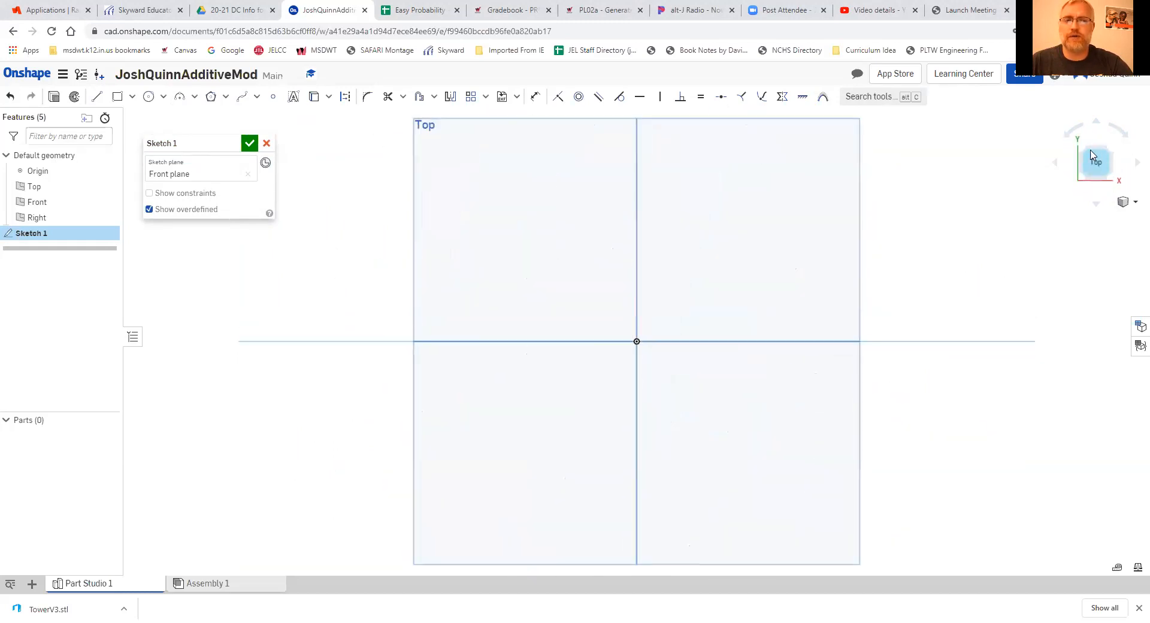
click(1089, 169)
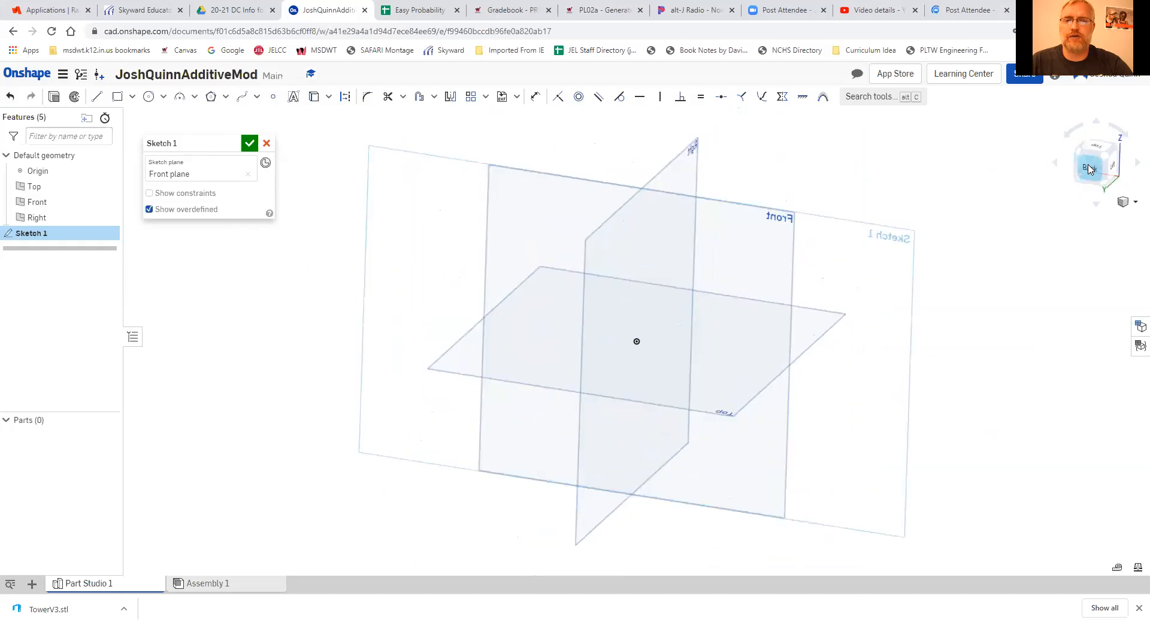
click(1087, 154)
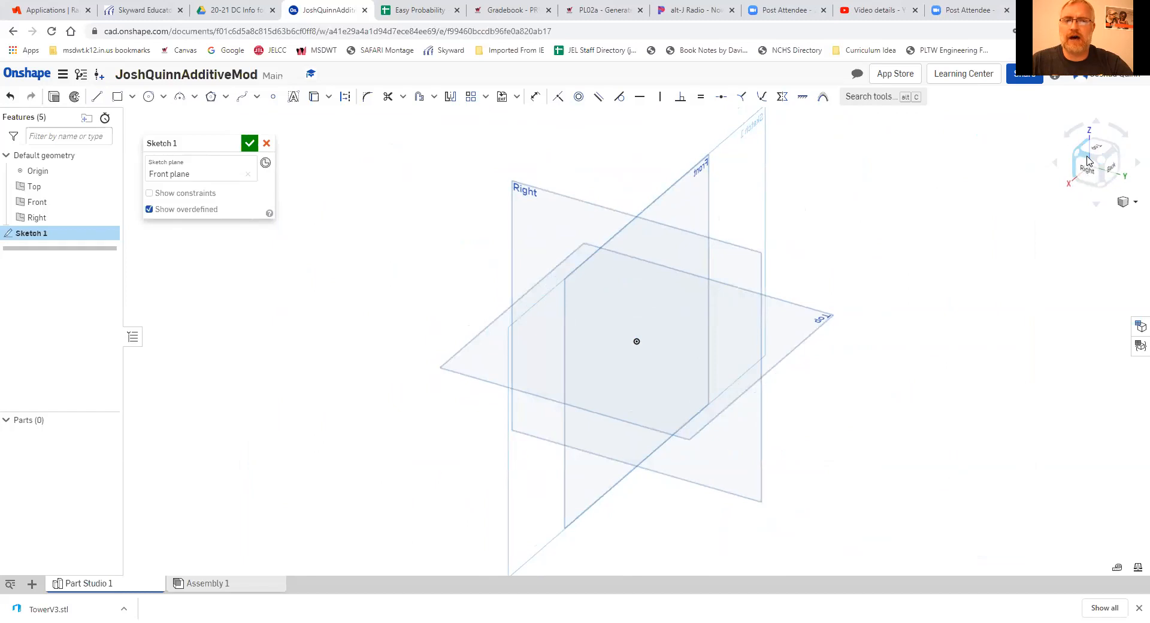
click(1089, 160)
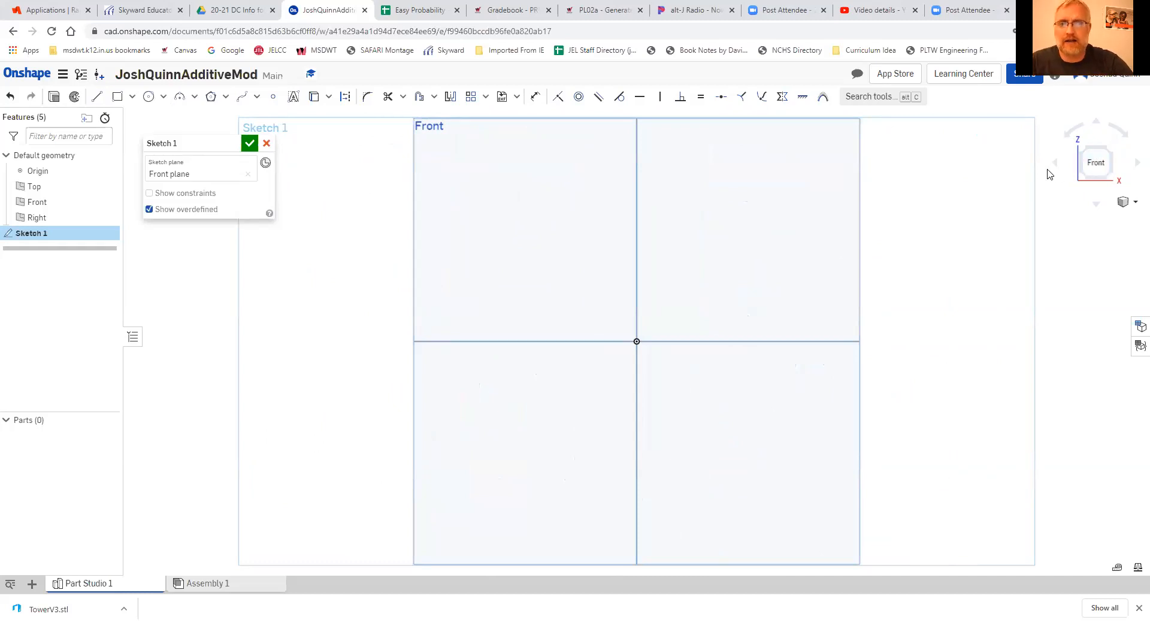
click(1056, 163)
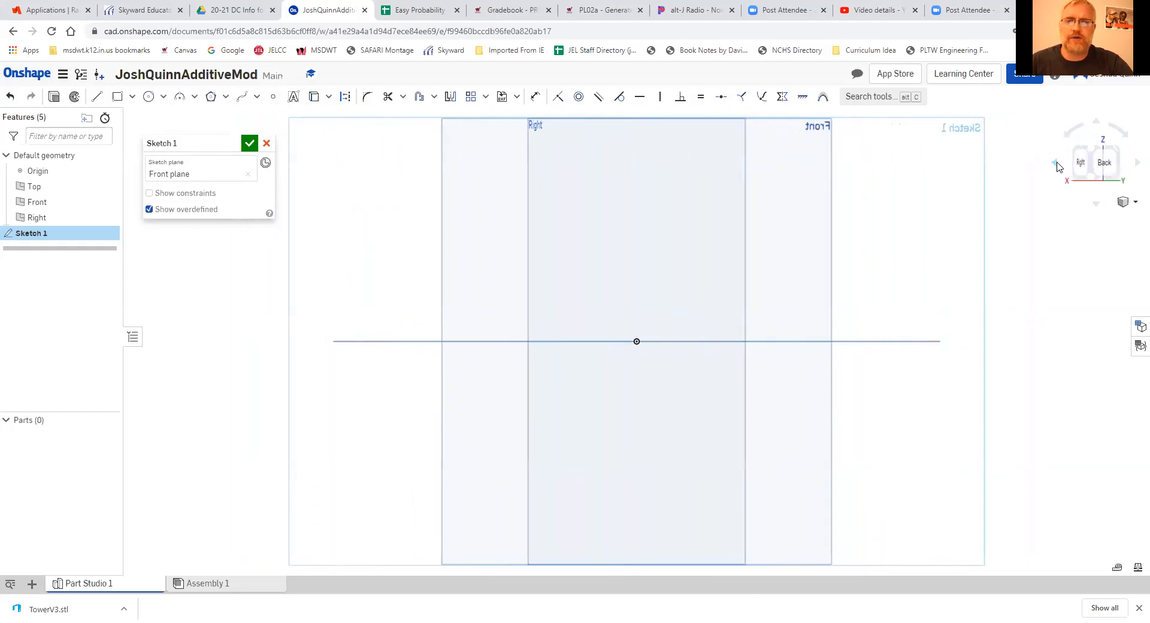
click(1056, 164)
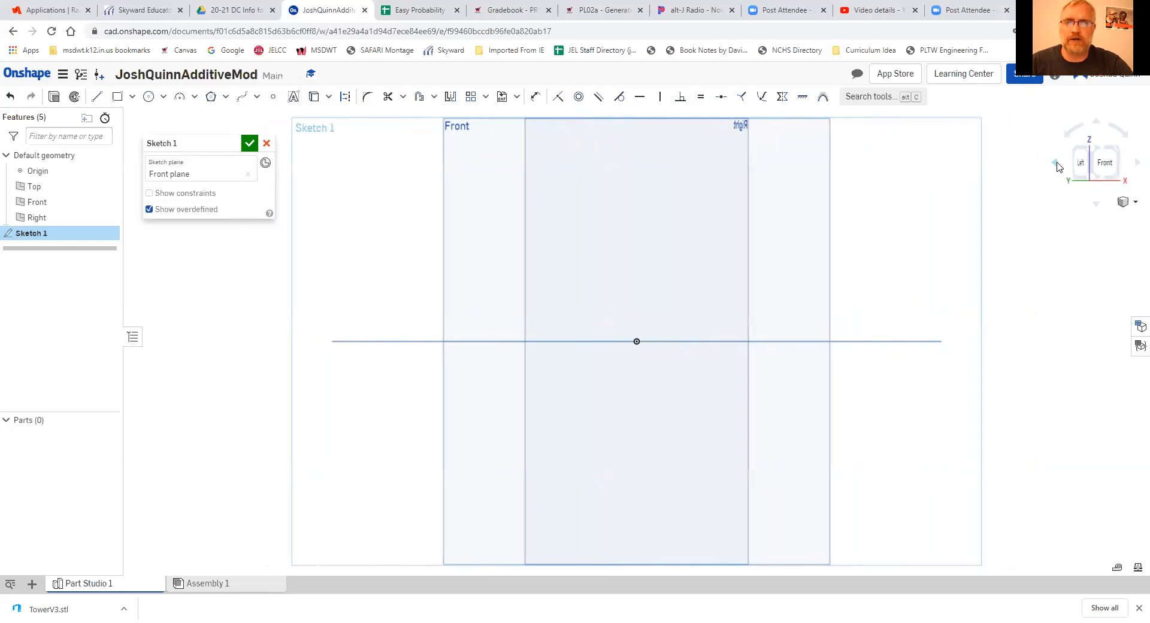
click(1124, 202)
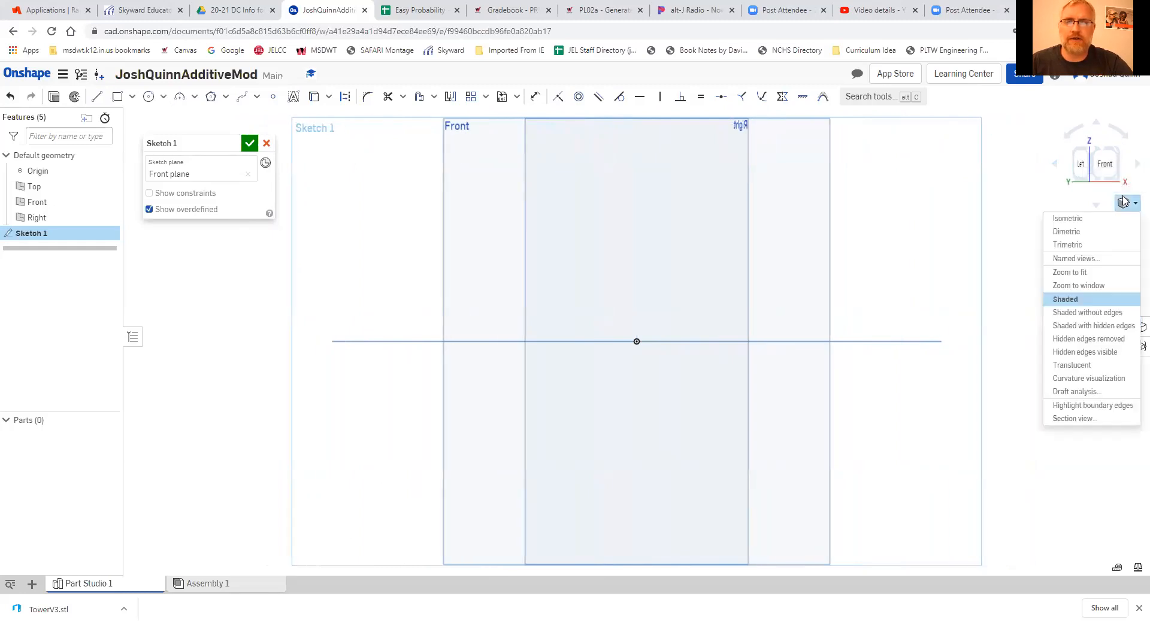
click(1087, 221)
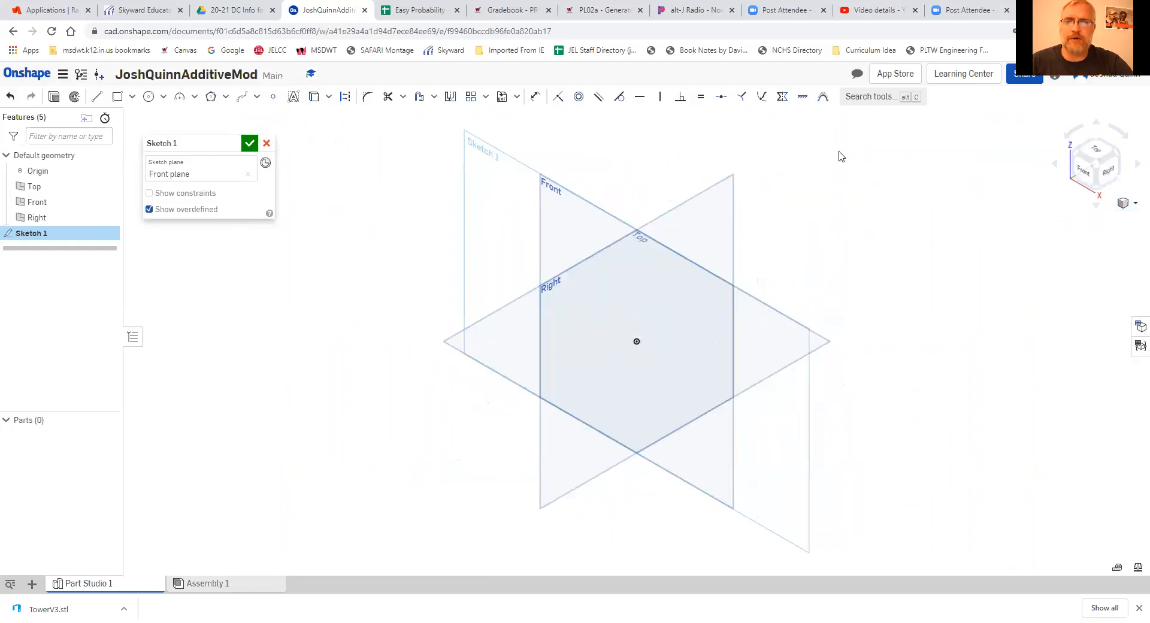
Step: Sketch a right triangle from the origin with lines, about 3.37 in along the horizontal base and 1.46 in high
click(1087, 176)
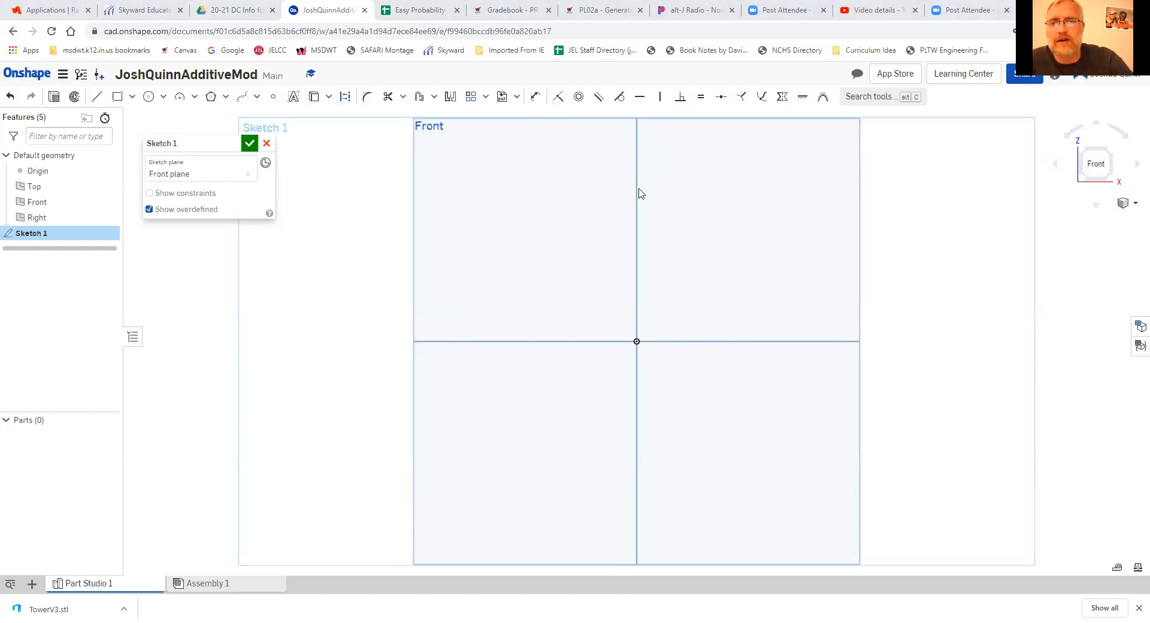
click(97, 98)
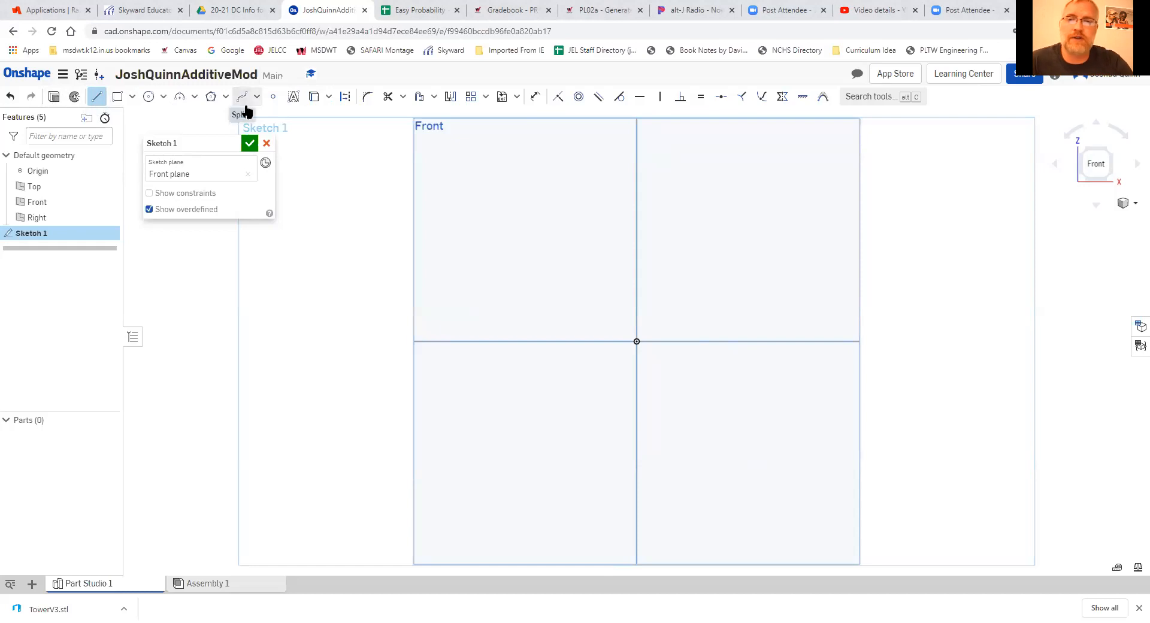
click(636, 341)
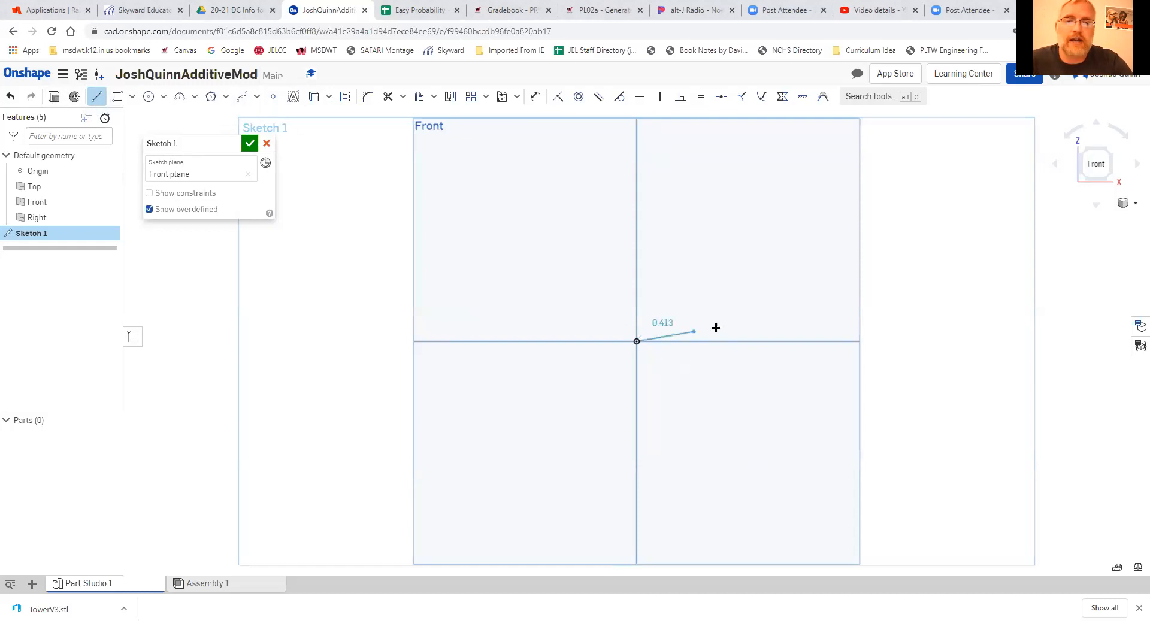
click(887, 341)
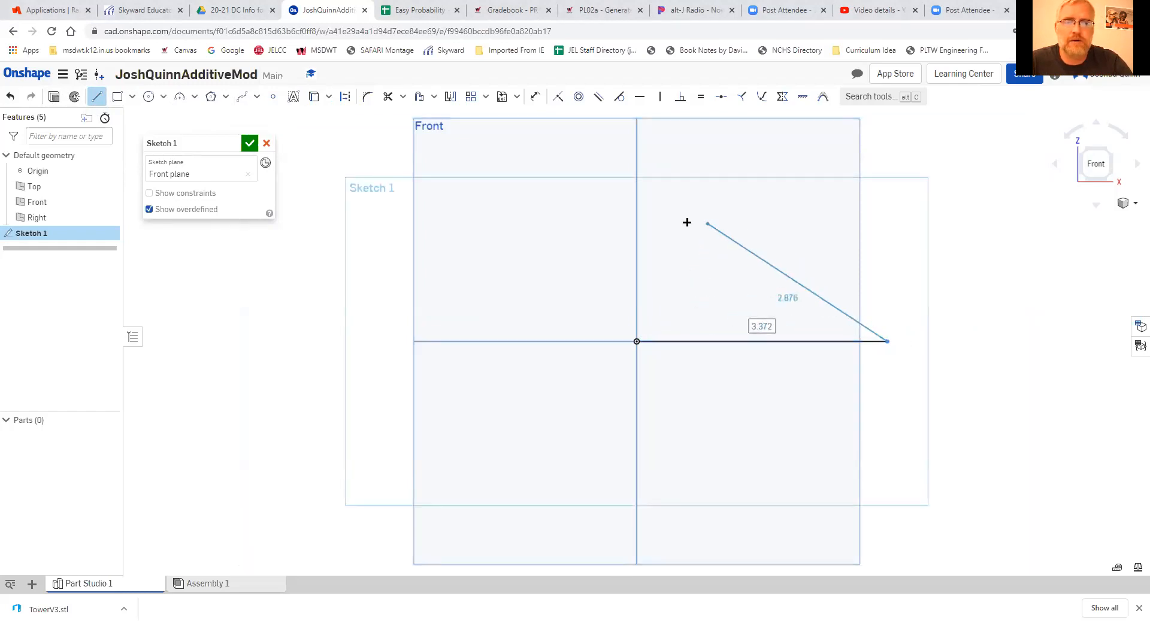
click(636, 233)
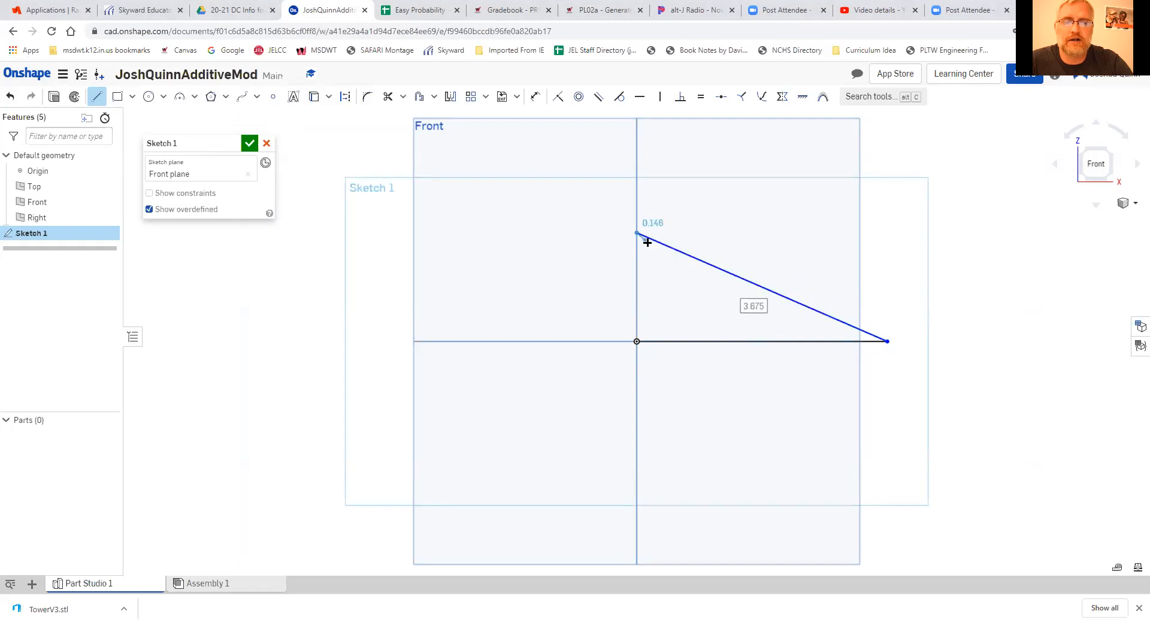
click(636, 340)
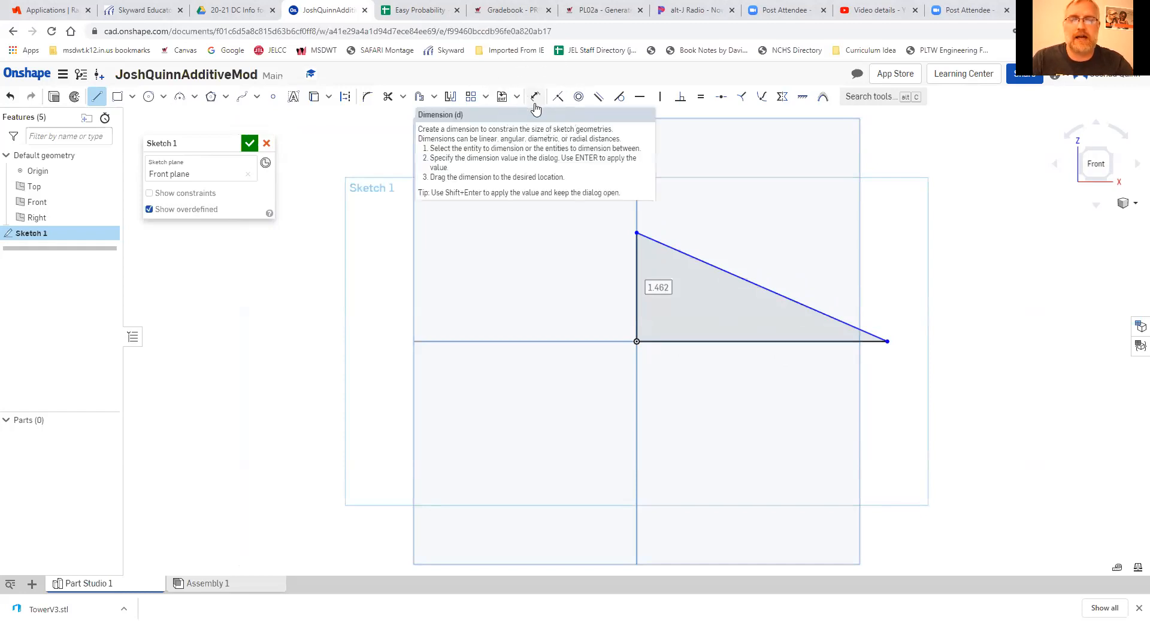
Step: Dimension the triangle's horizontal base and set its length to 5 in
key(ctrl)
key(ctrl)
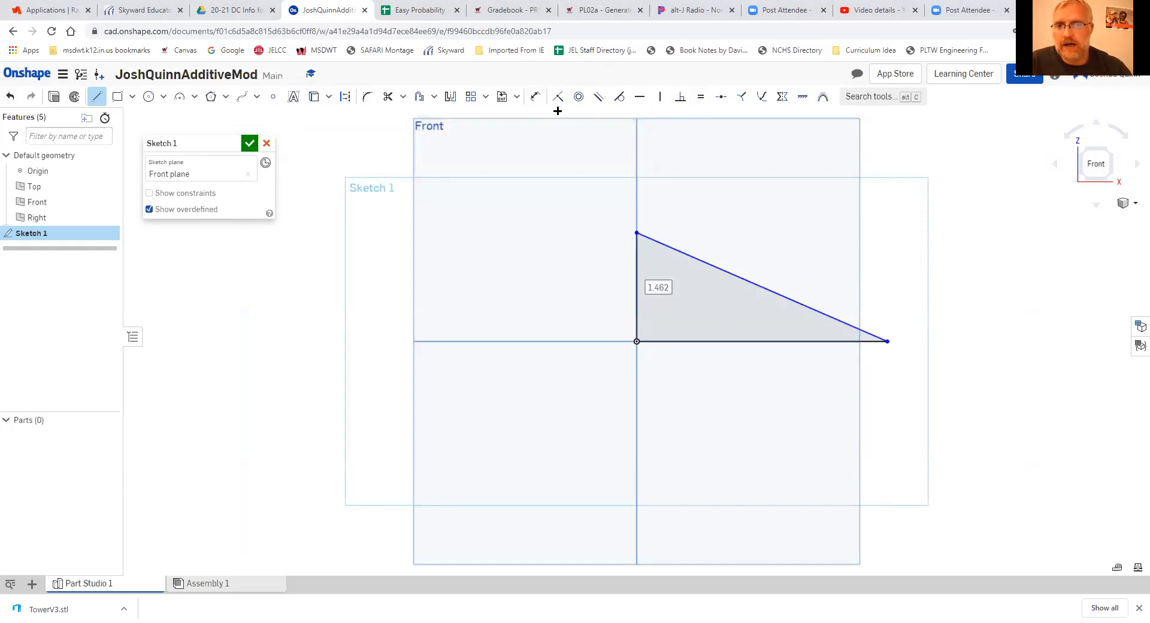
click(536, 100)
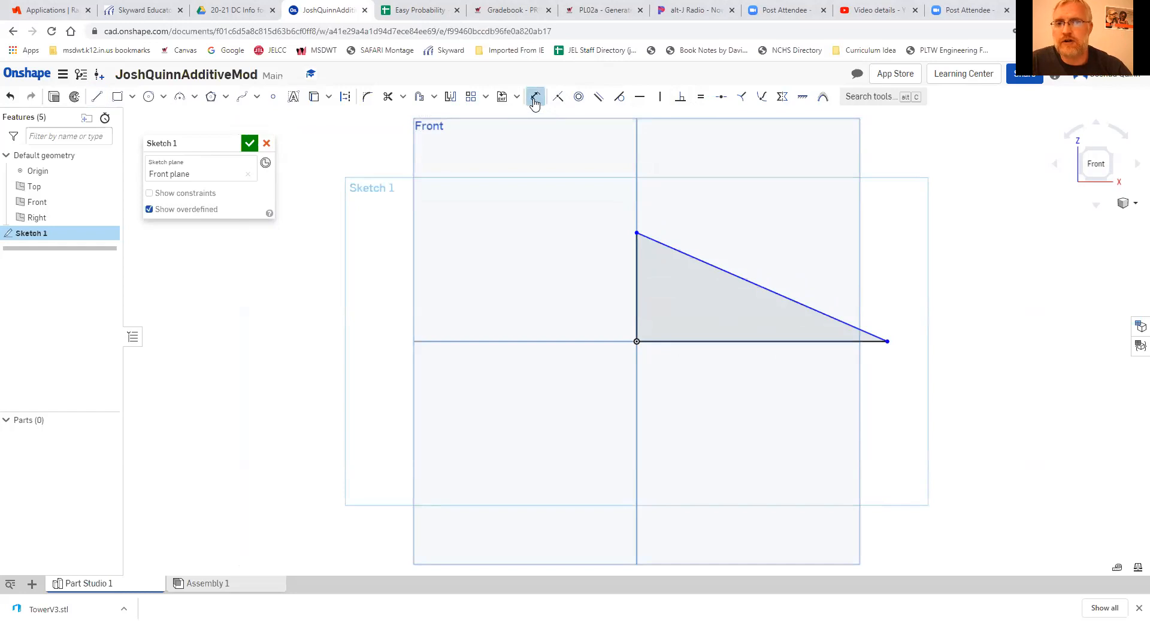
click(745, 339)
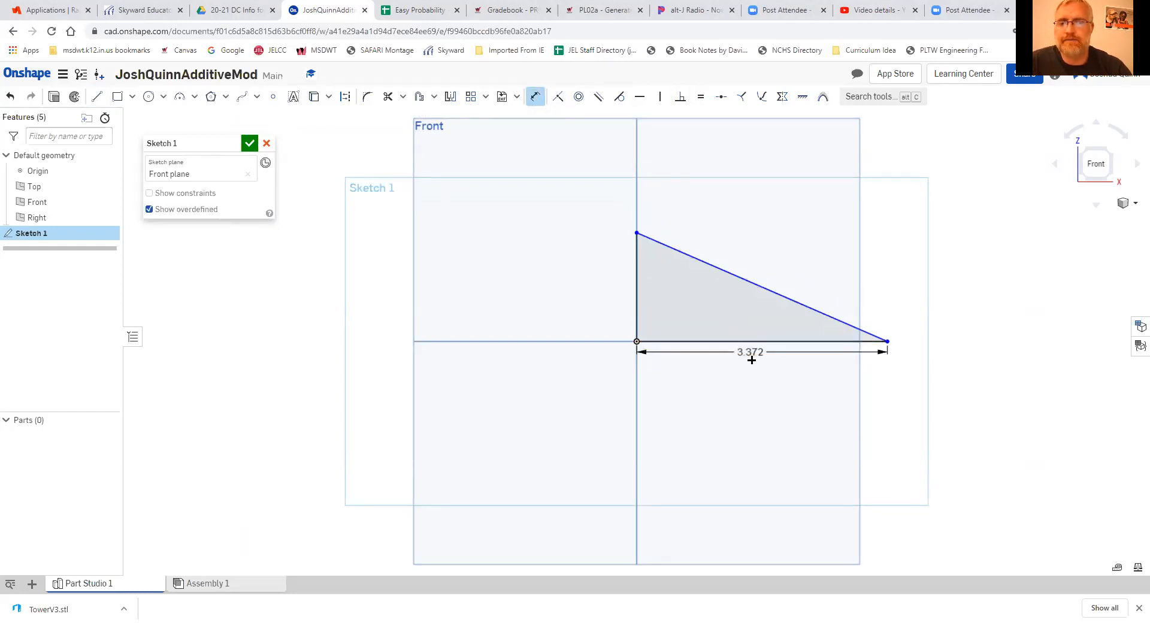
click(752, 363)
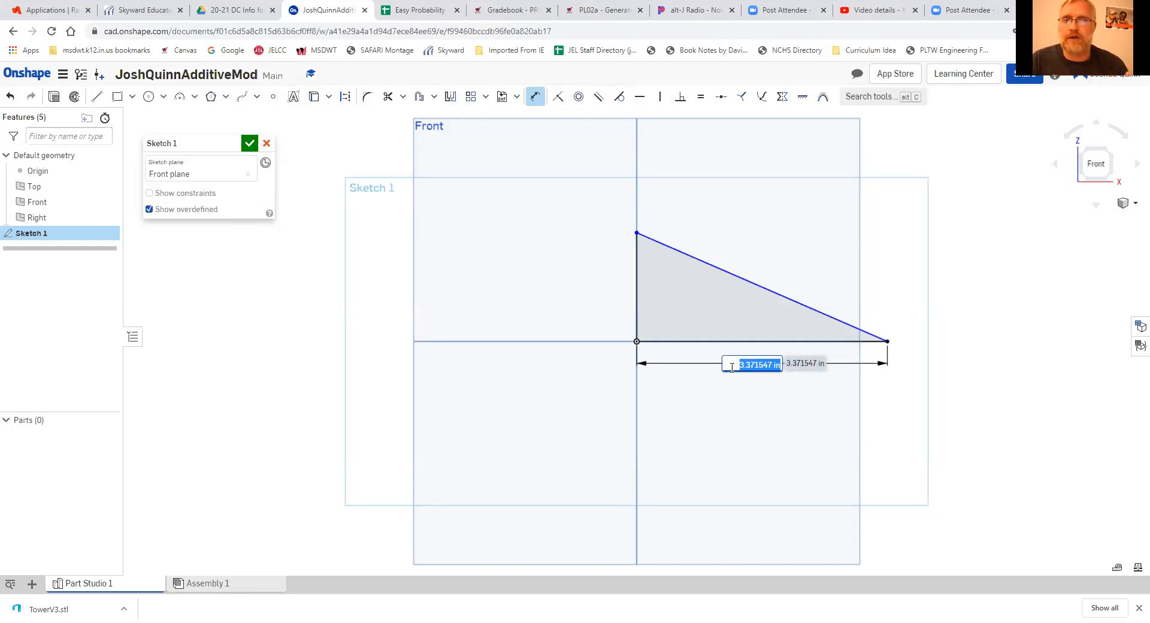
text(5)
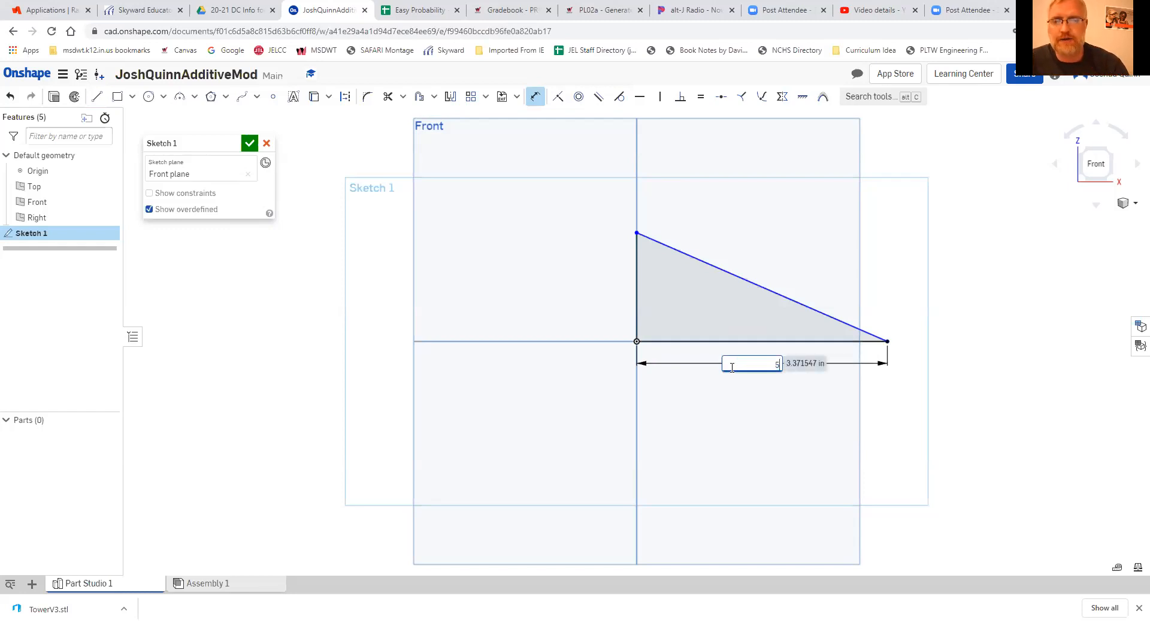
key(Return)
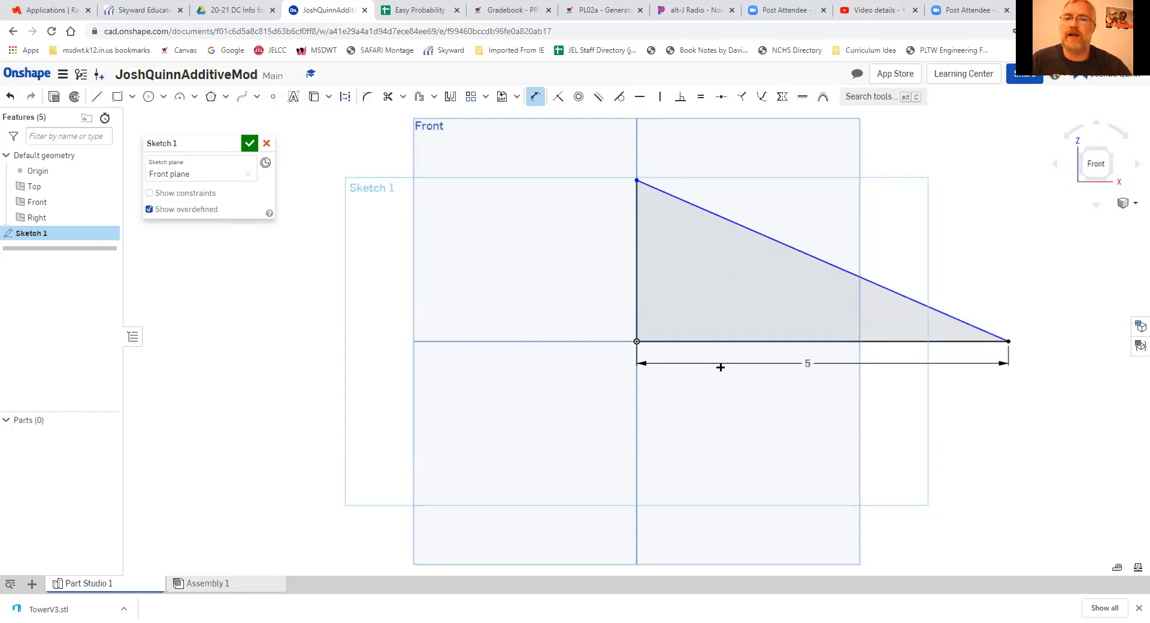
Step: Dimension the triangle's vertical side and set its length to 2 in
click(636, 254)
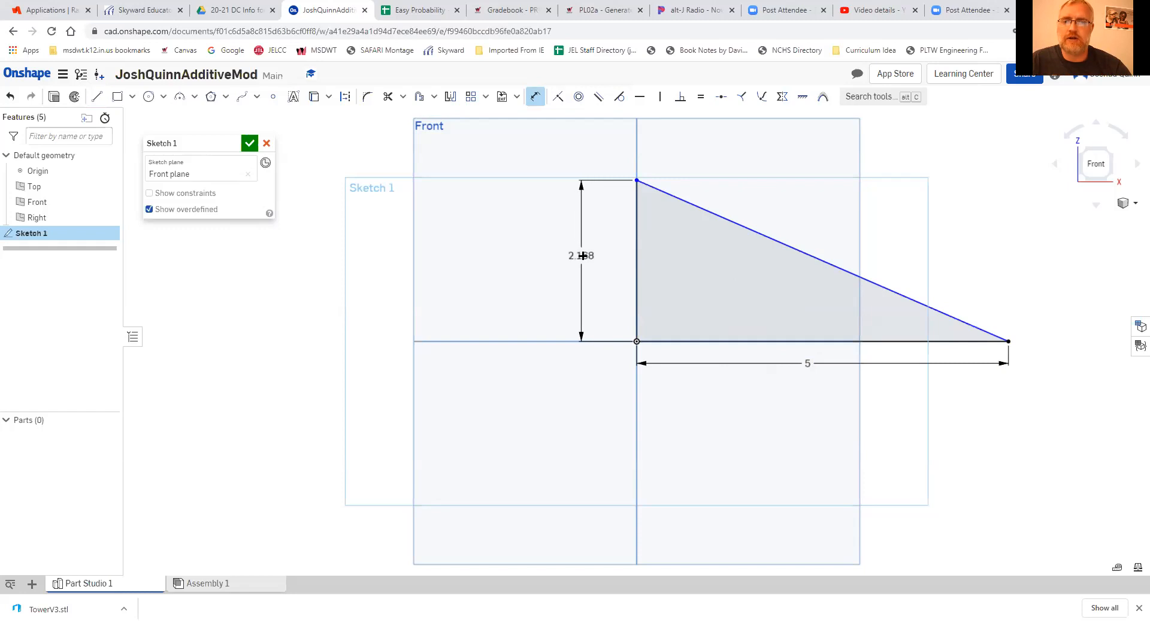
click(584, 251)
text(2)
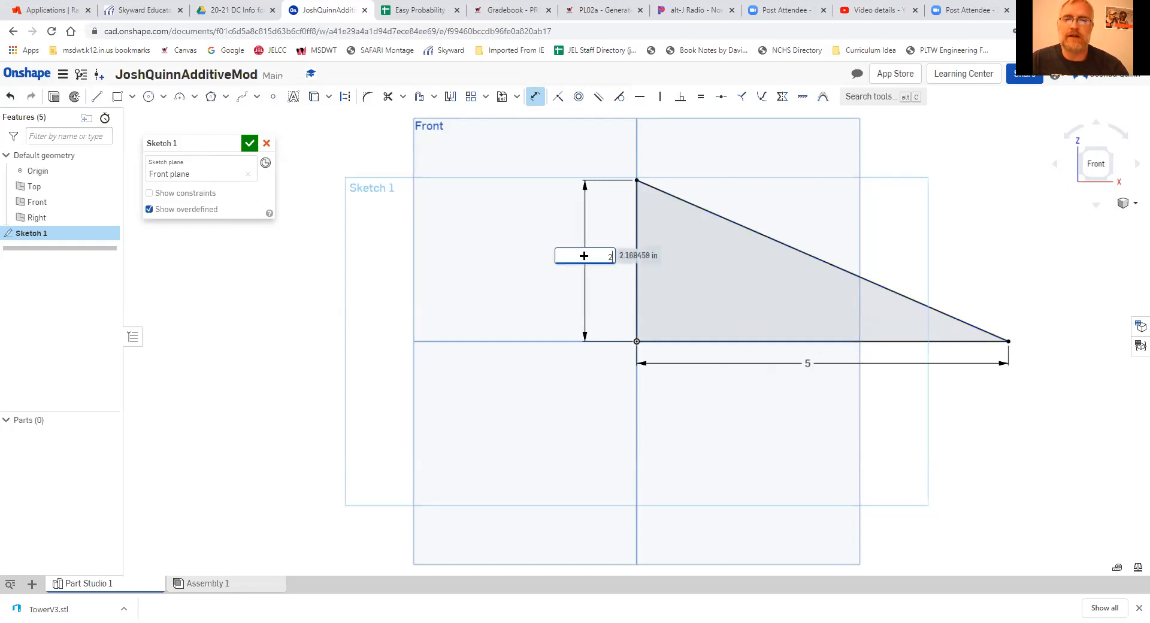
key(Return)
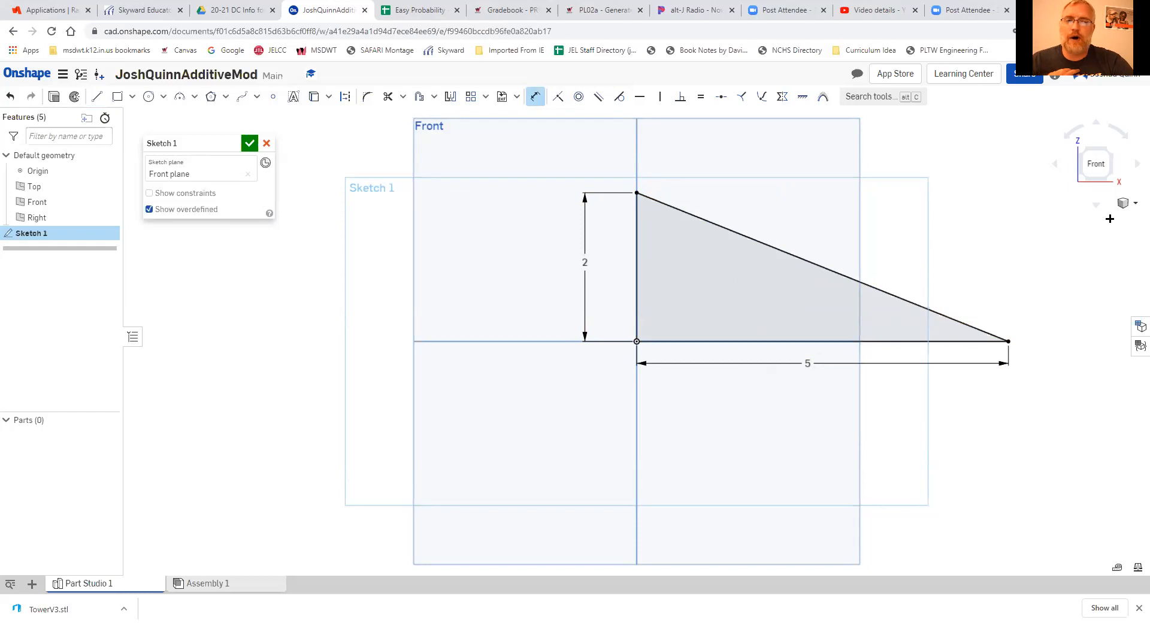
Step: Finish the triangle sketch, reopen it for editing, and close it again without changes
click(1125, 204)
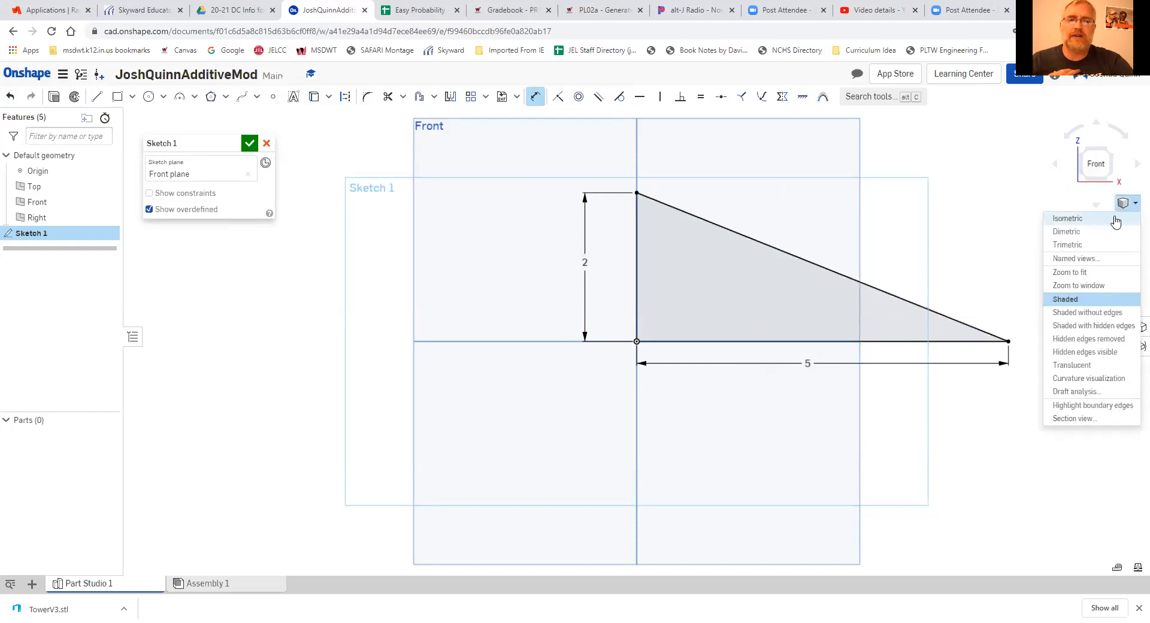
click(1119, 217)
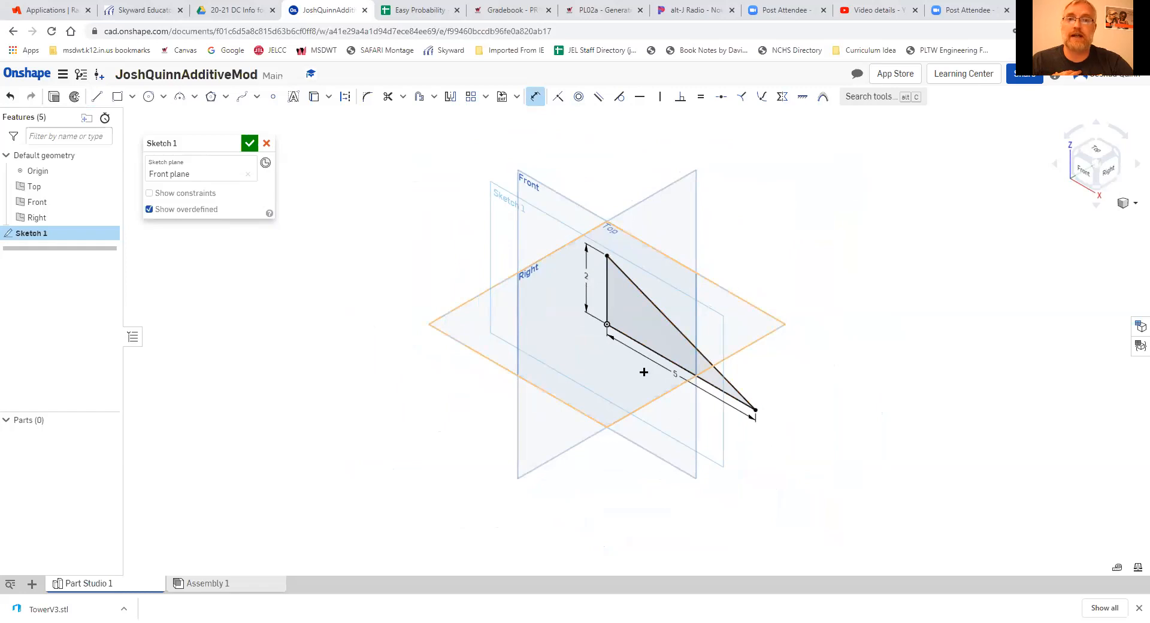
click(251, 145)
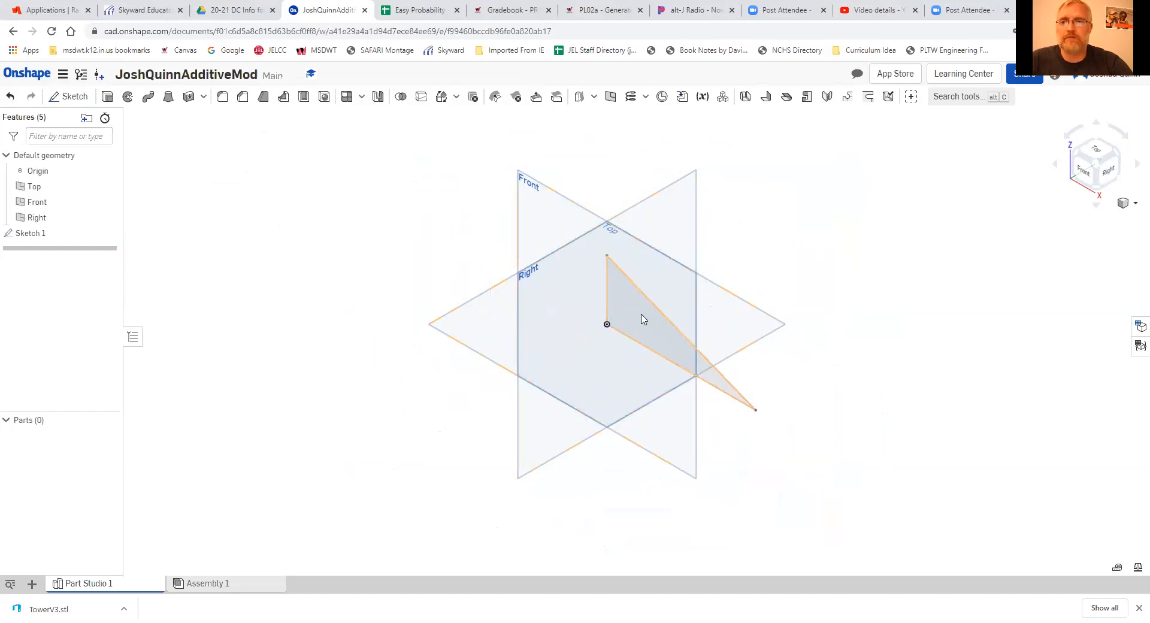
double_click(31, 233)
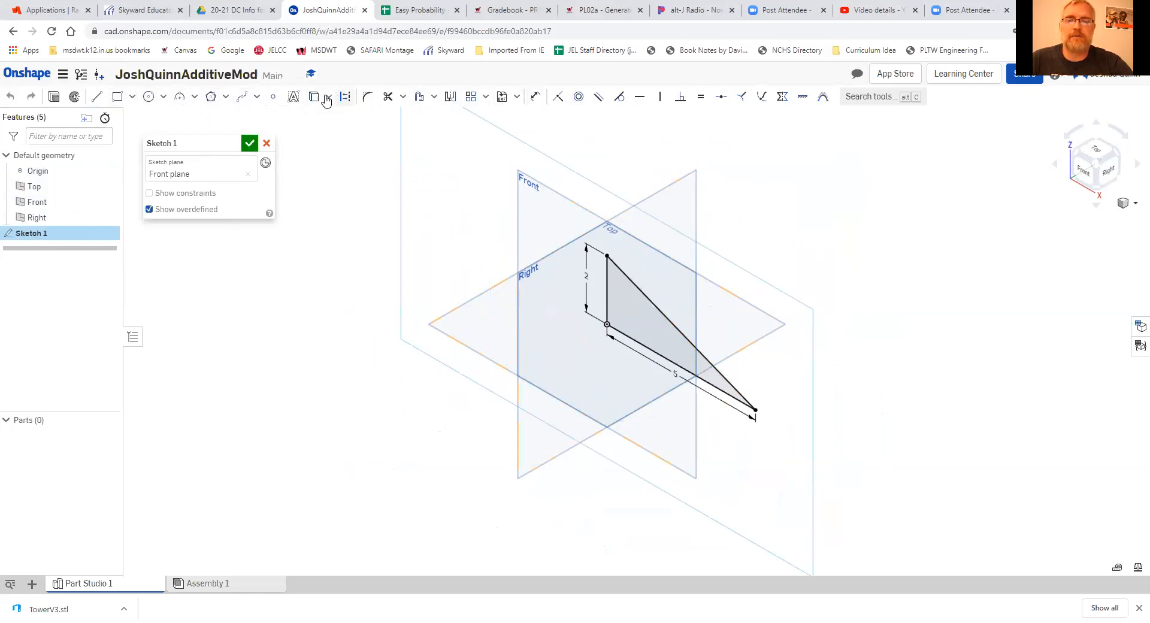
click(249, 143)
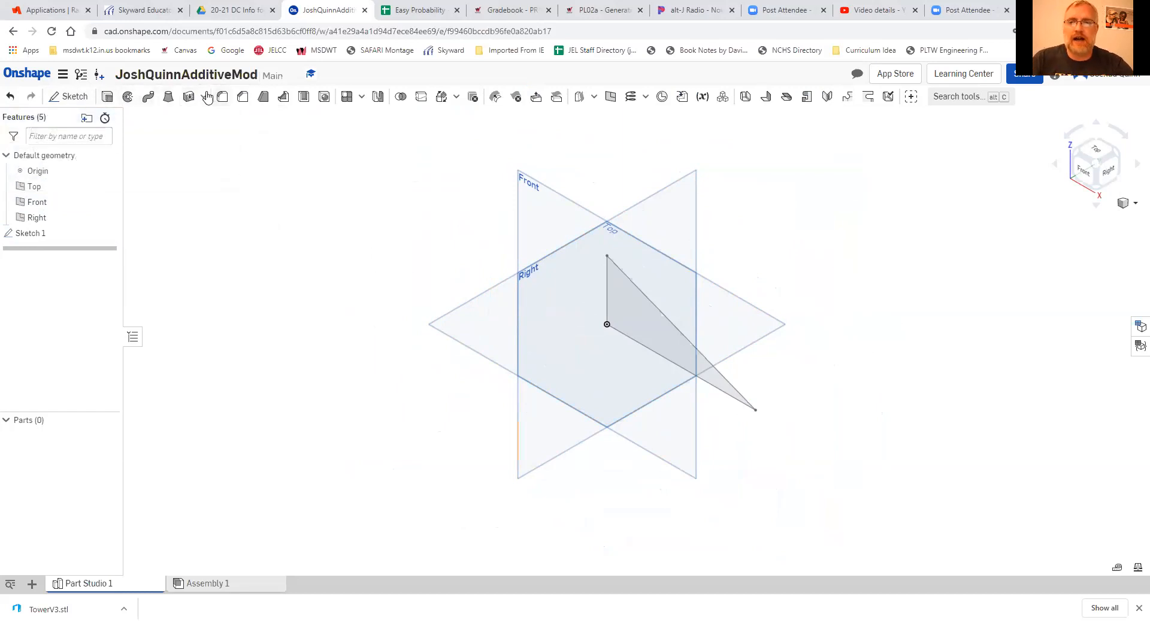
Step: Start an Extrude of the triangle region, try the Add, Remove and Intersect operations, and set it to New
click(112, 100)
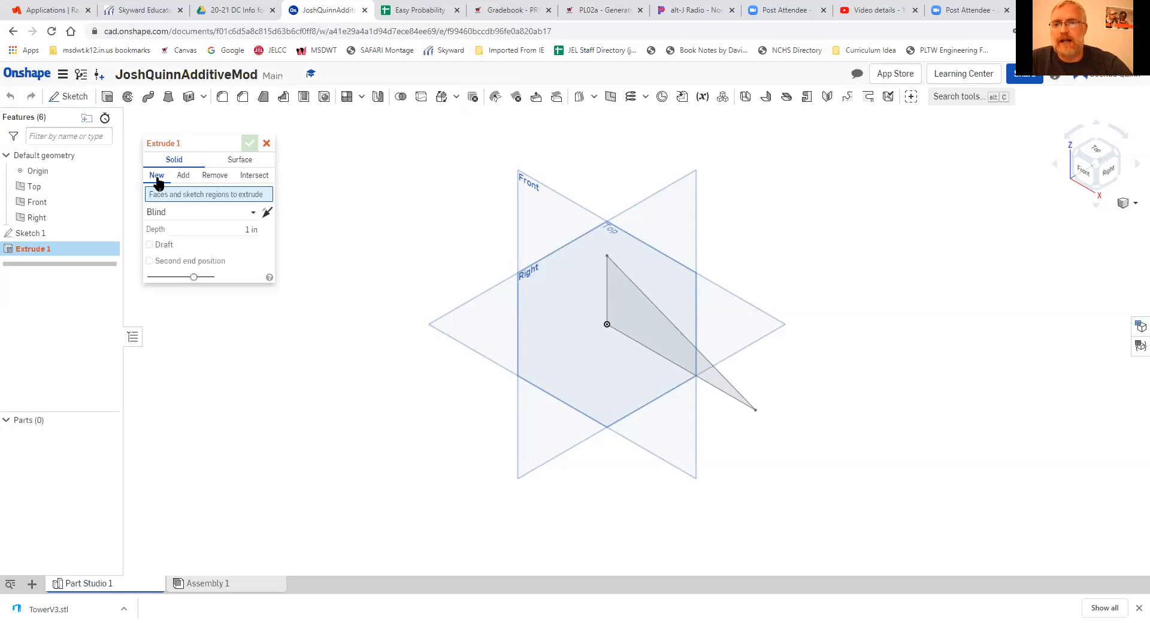
click(183, 177)
click(214, 178)
click(263, 180)
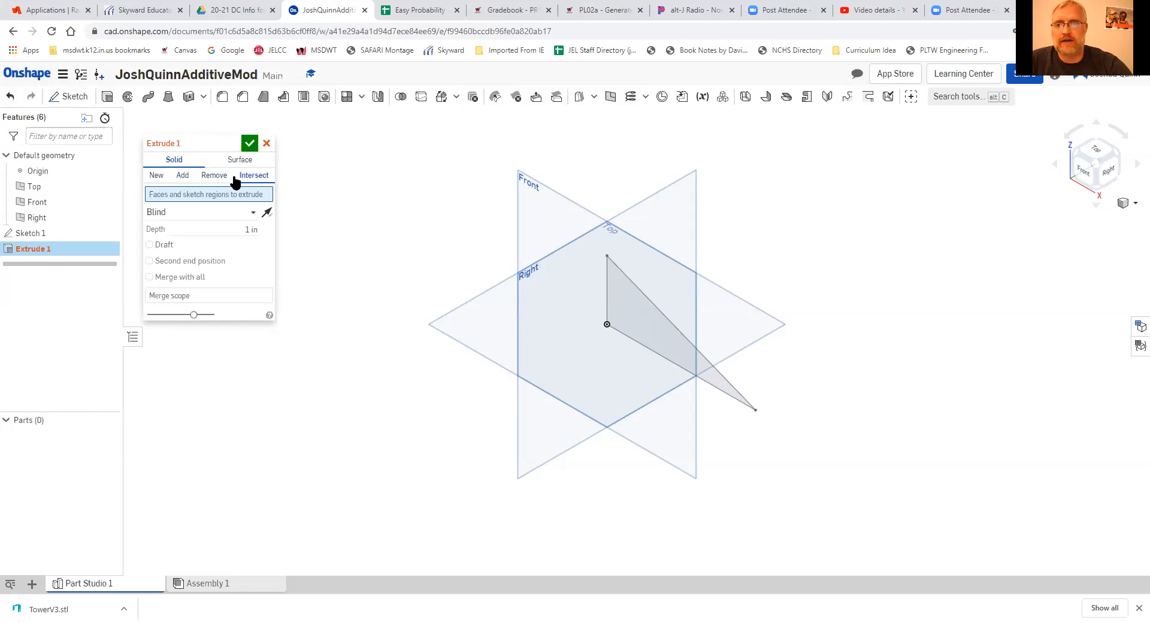
click(181, 179)
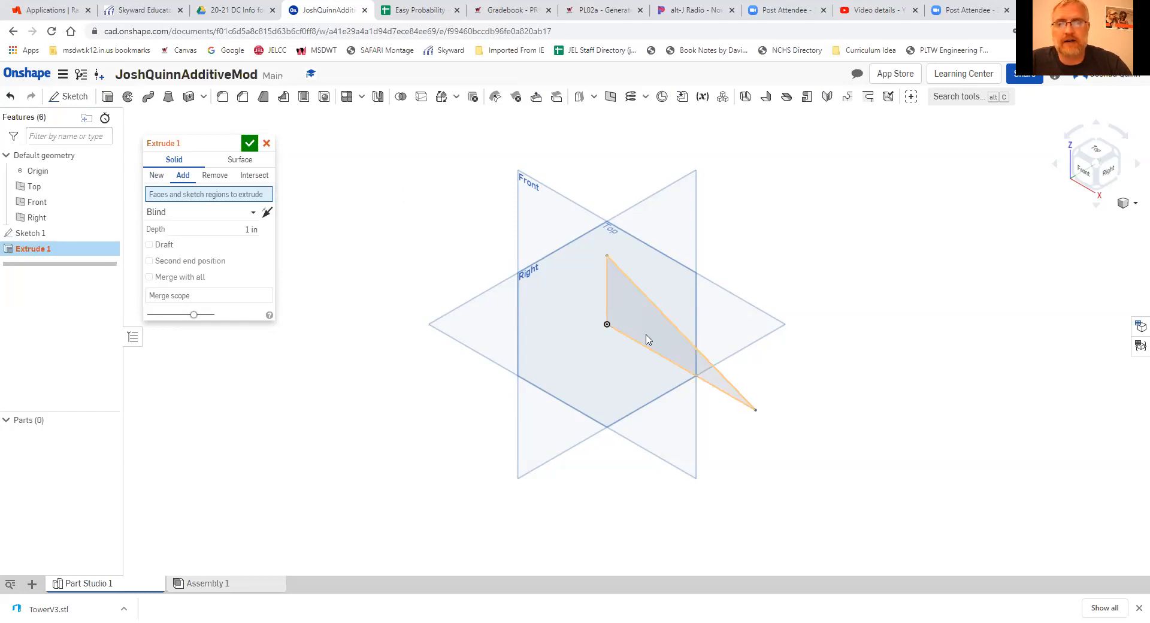
click(626, 314)
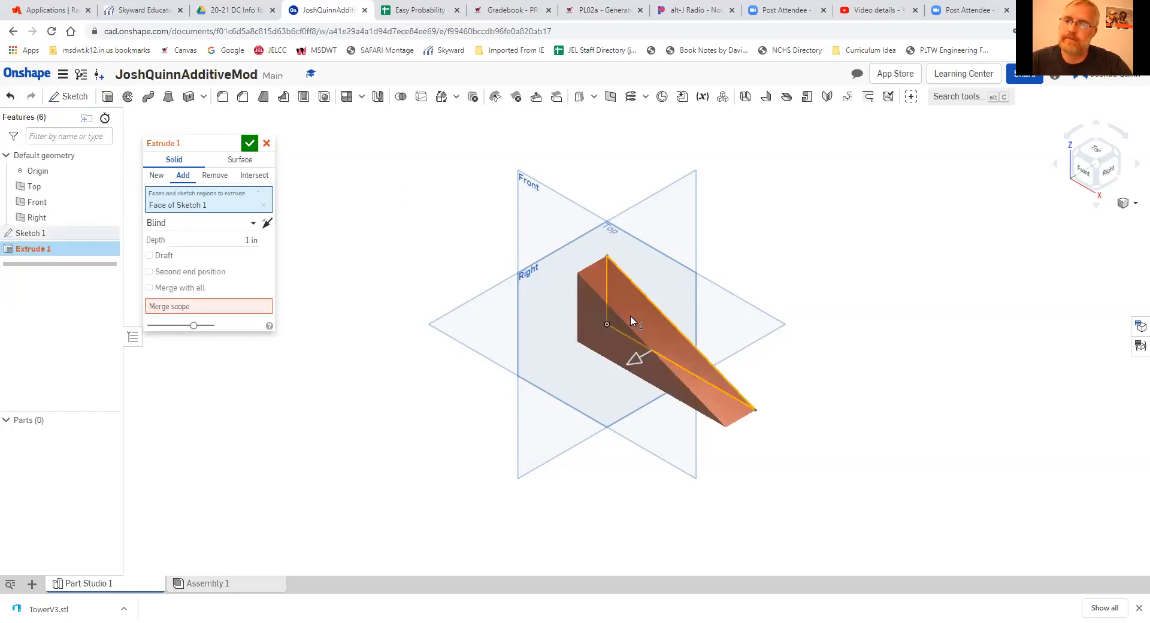
click(157, 177)
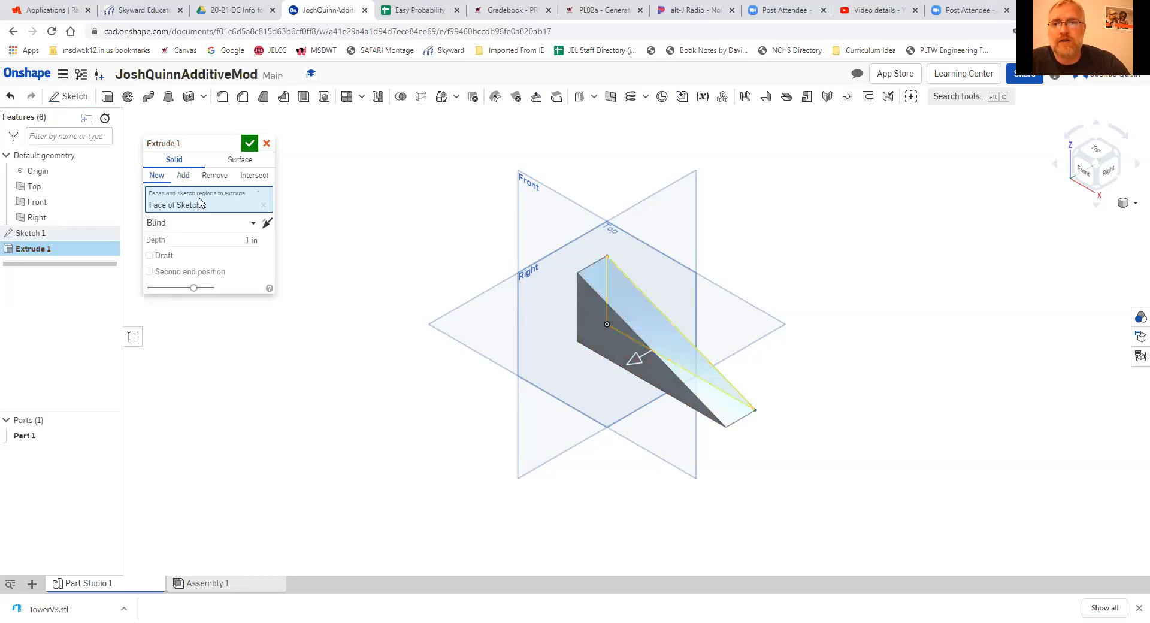
Step: Set the triangle's extrusion to Symmetric with a depth of 5 in and accept it
click(253, 225)
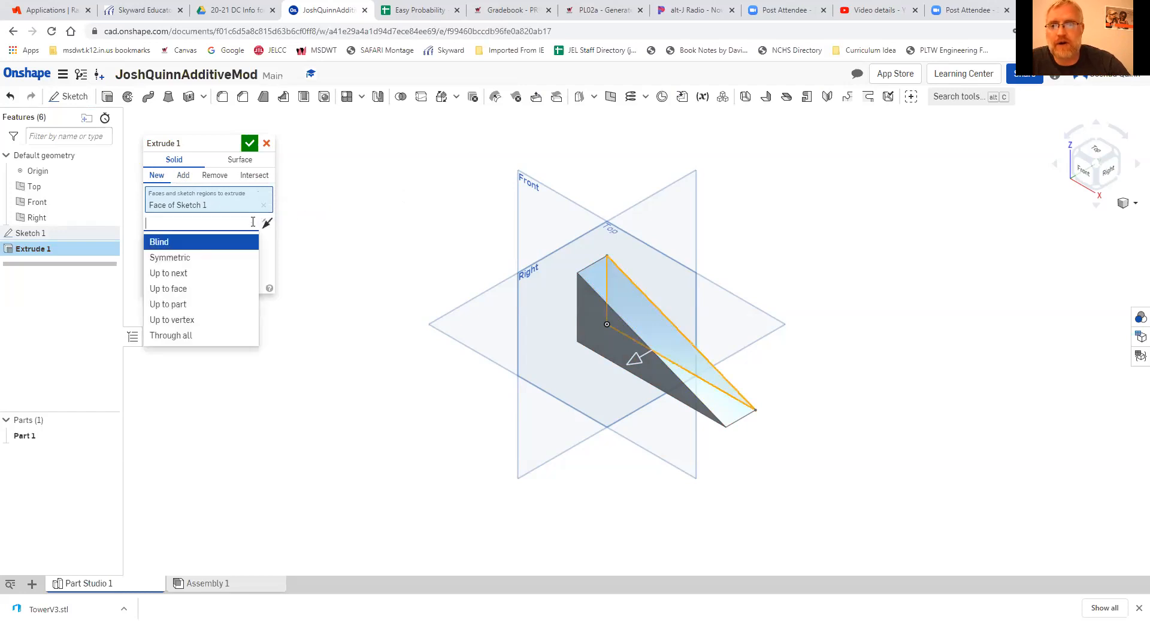
click(182, 260)
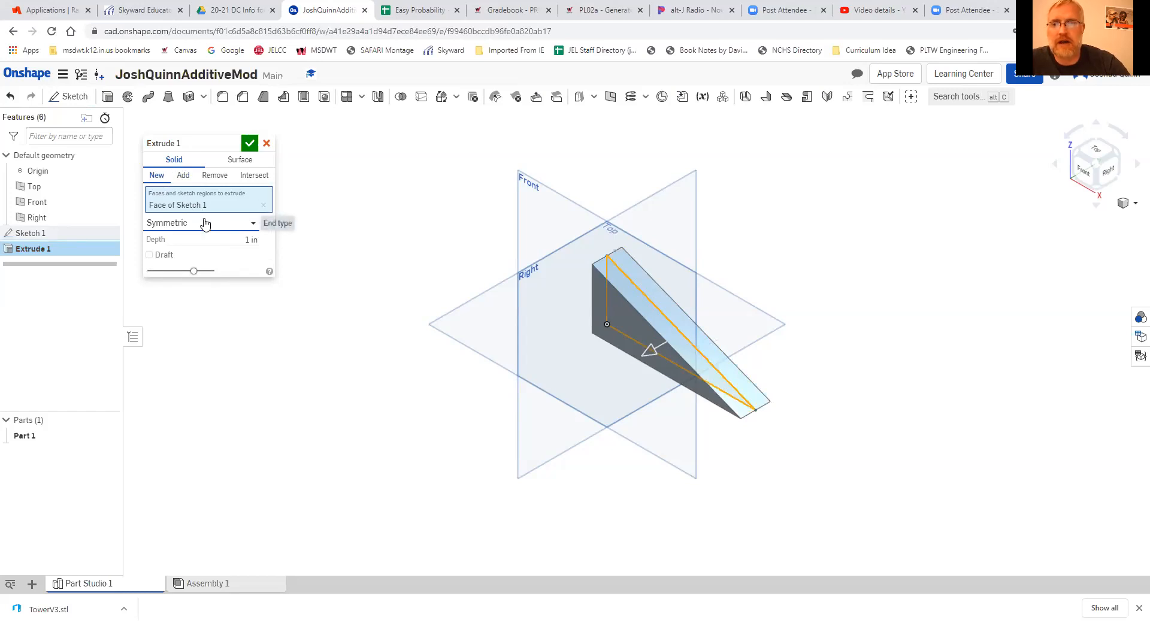
click(216, 238)
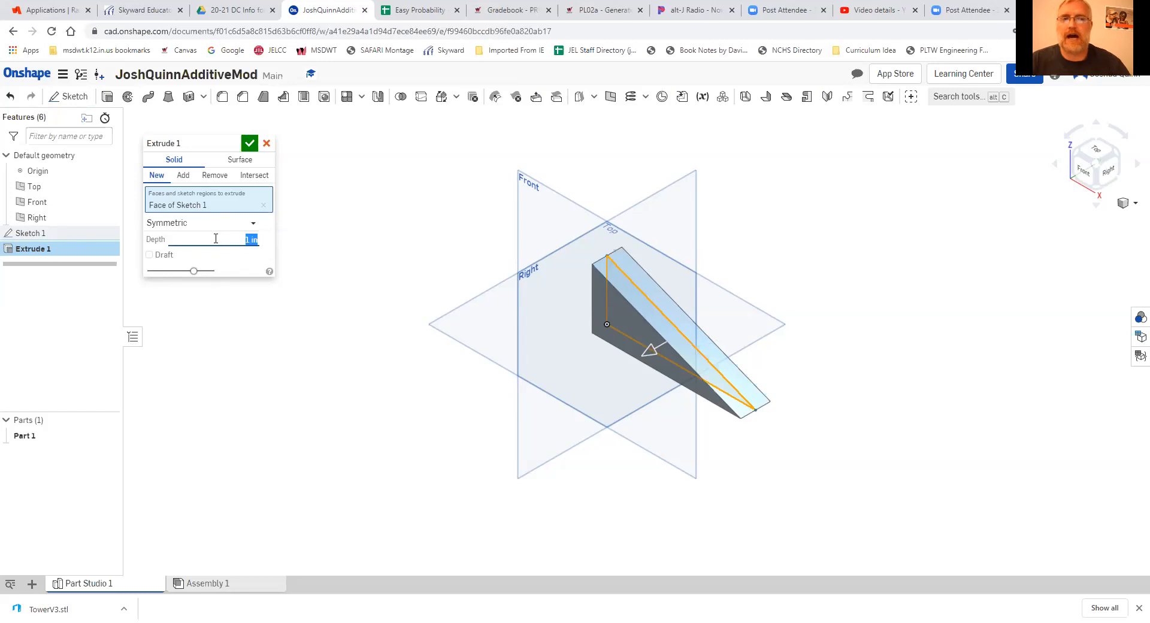
text(5)
key(Return)
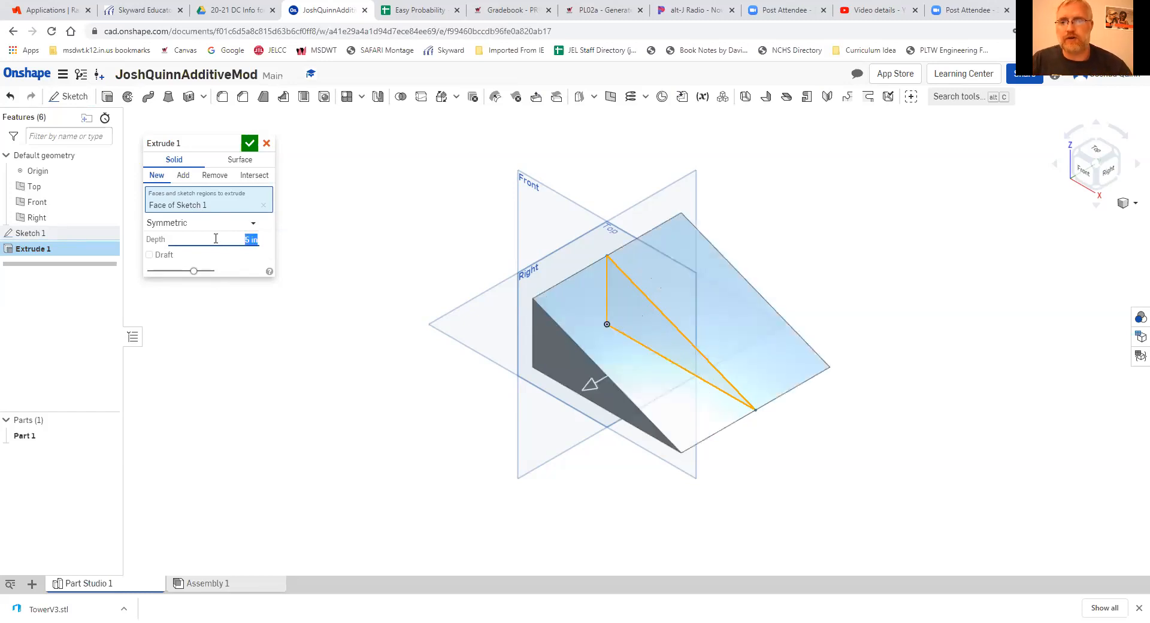
click(247, 141)
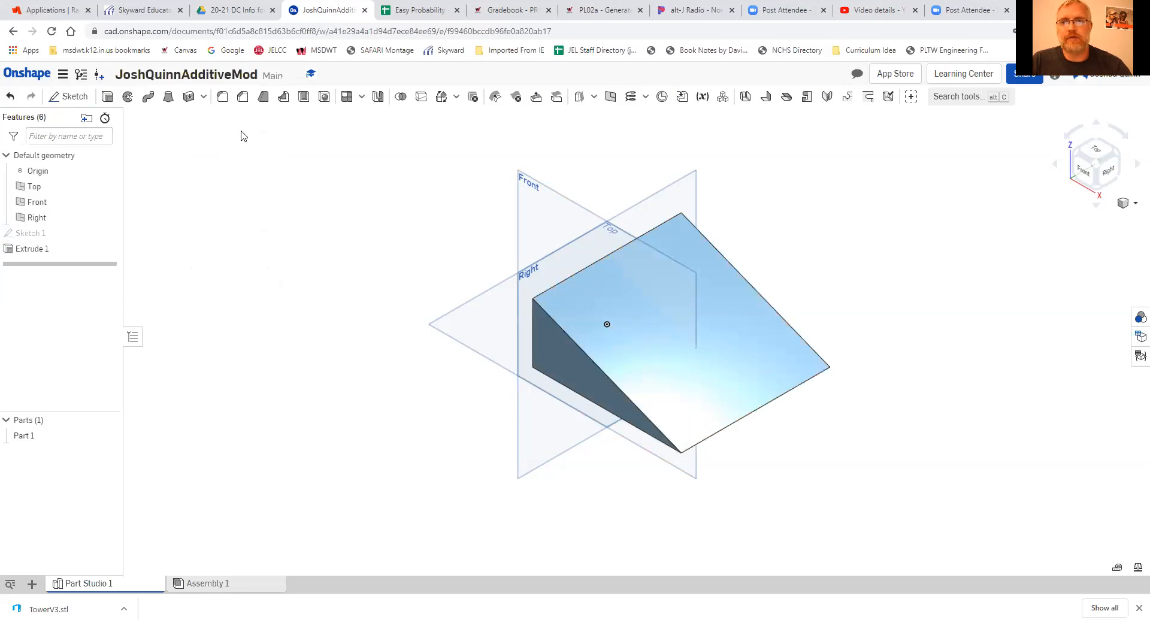
Step: Create a new sketch on the wedge's sloped face and turn the view to look onto that face
click(71, 96)
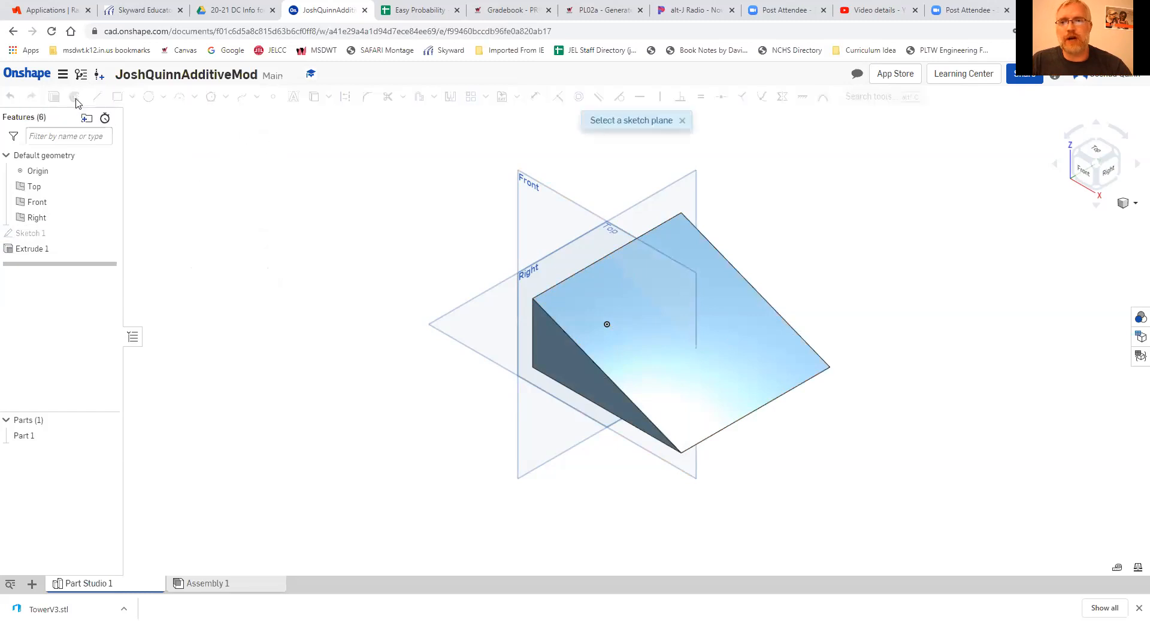
click(661, 328)
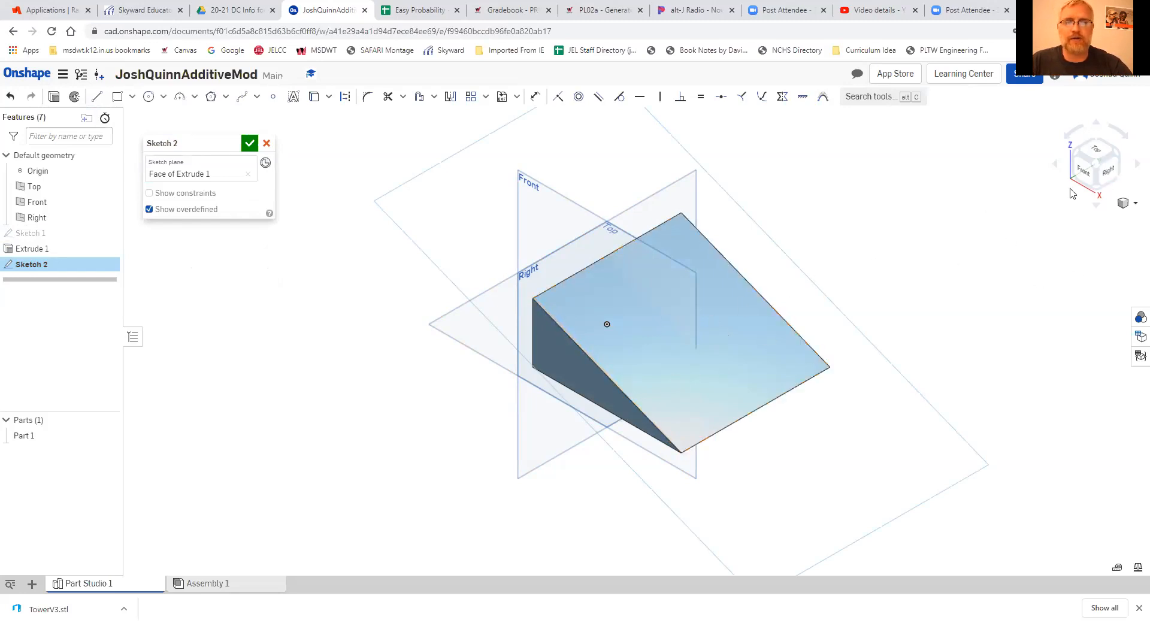
click(1110, 170)
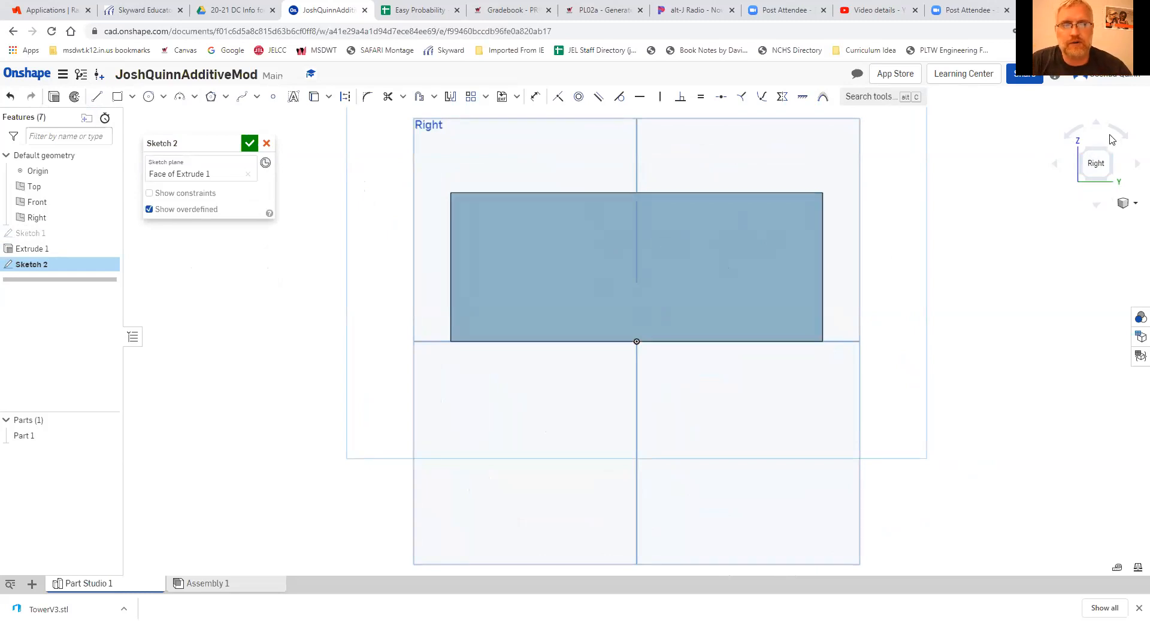
click(1096, 206)
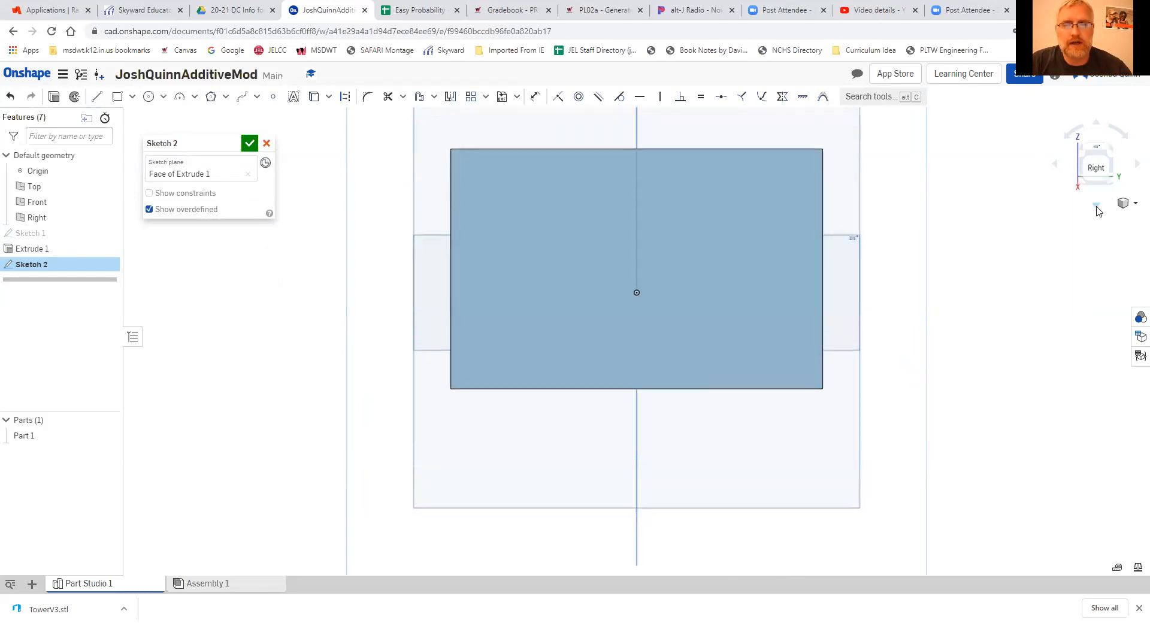
click(1096, 206)
click(1095, 206)
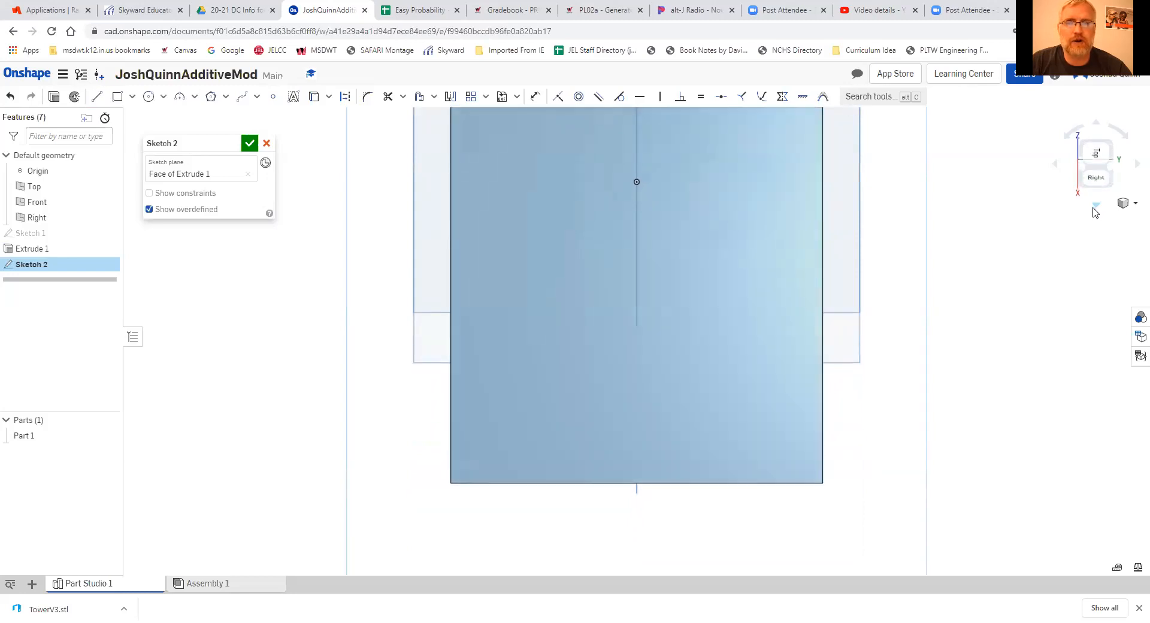
mouse_move(957, 237)
middle_down()
mouse_move(935, 300)
mouse_move(939, 268)
middle_up()
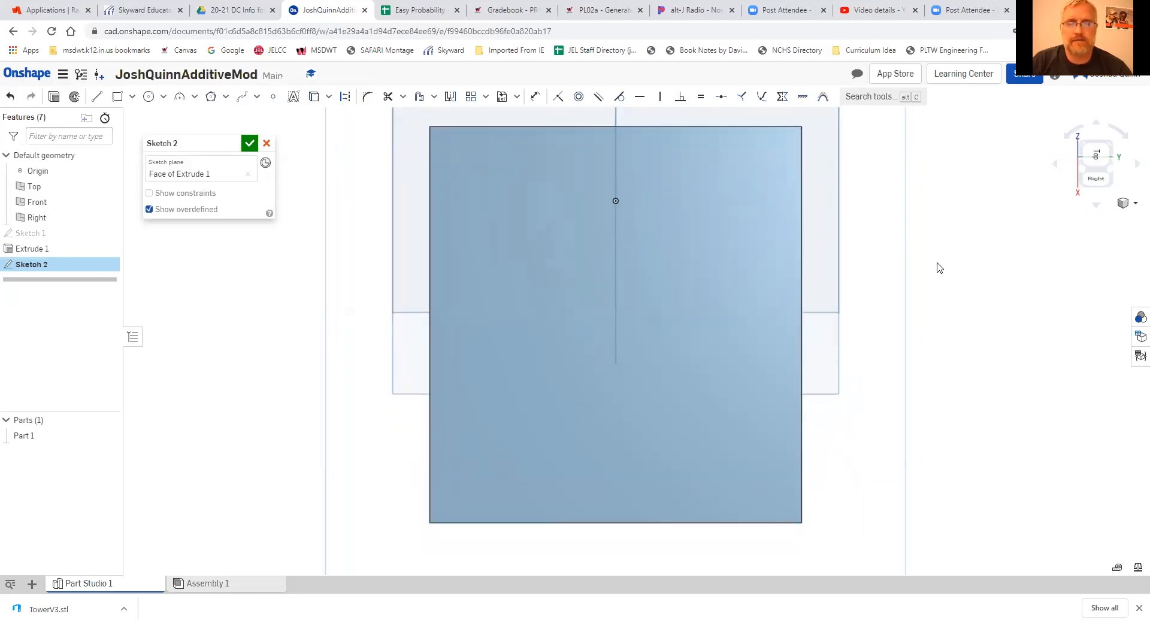
Step: Sketch four separate circles spread around the middle of the sloped face, the leftmost about 0.54 in in diameter
click(149, 97)
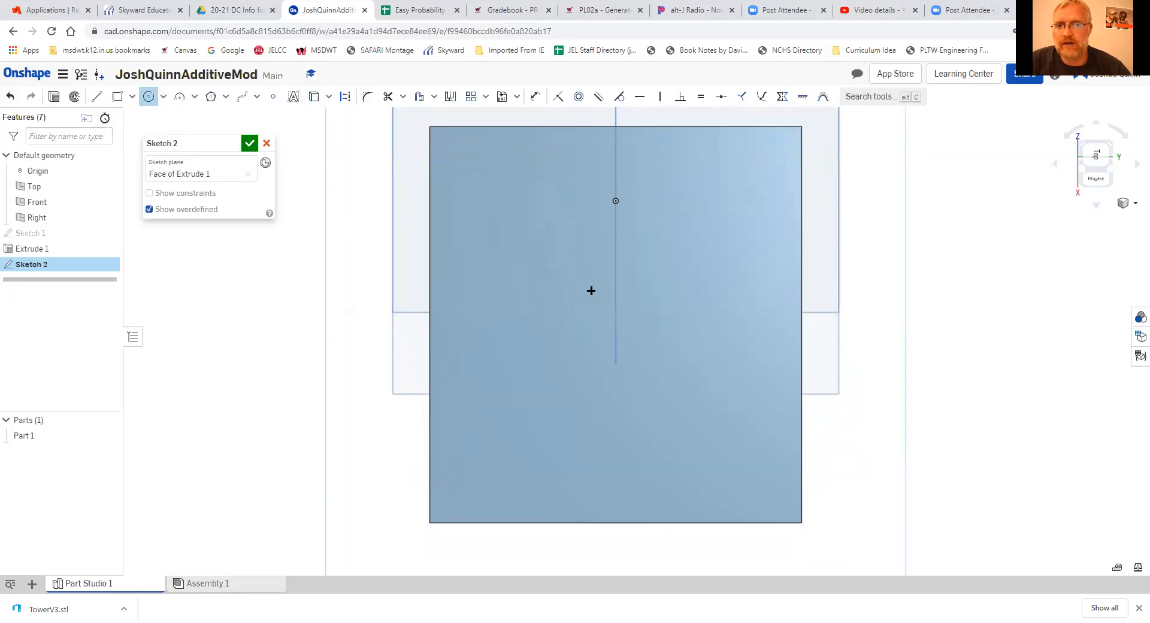
click(592, 258)
click(595, 274)
click(724, 330)
click(714, 354)
click(675, 430)
click(661, 446)
click(525, 340)
click(535, 357)
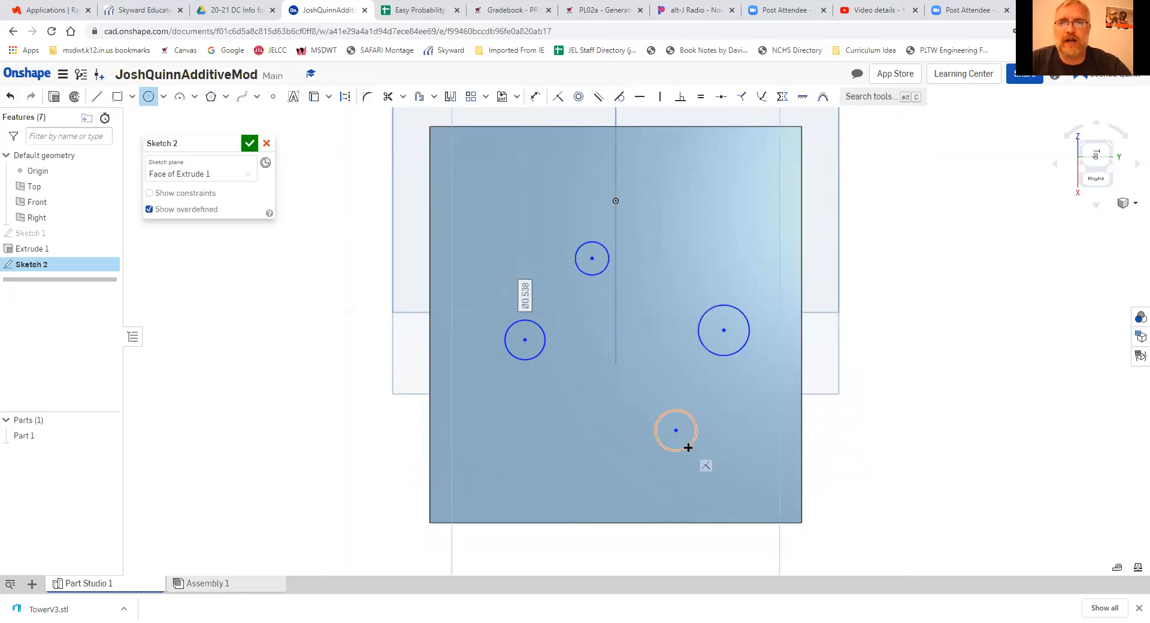
Step: Draw a solid line about 2.59 in long between the centers of the uppermost and lowermost circles
click(96, 97)
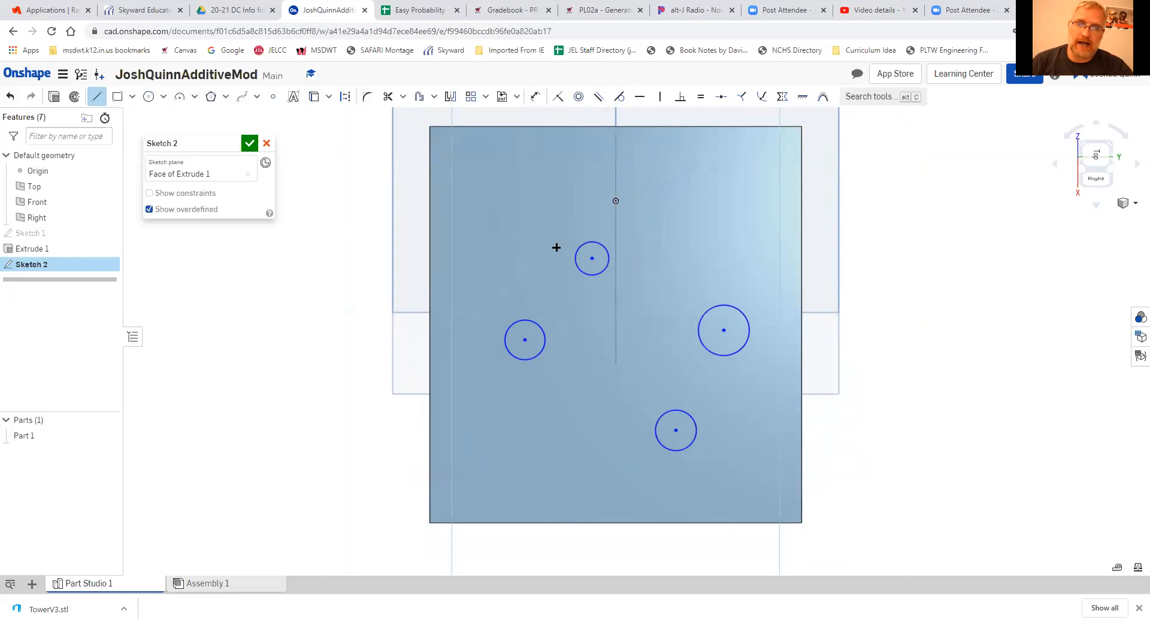
click(591, 258)
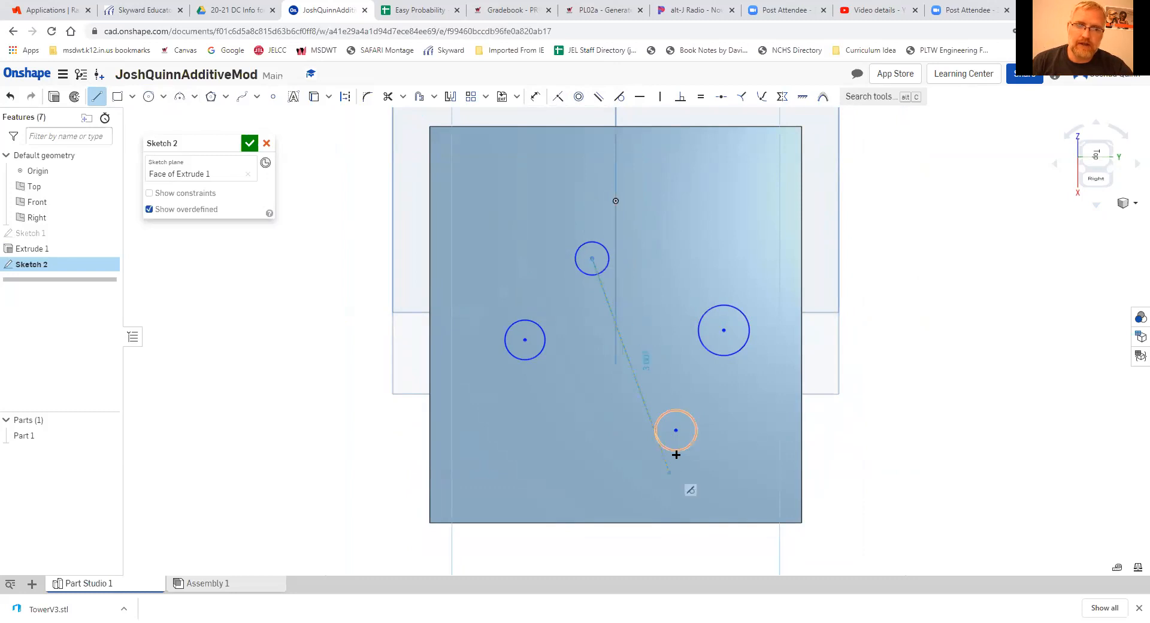
click(675, 430)
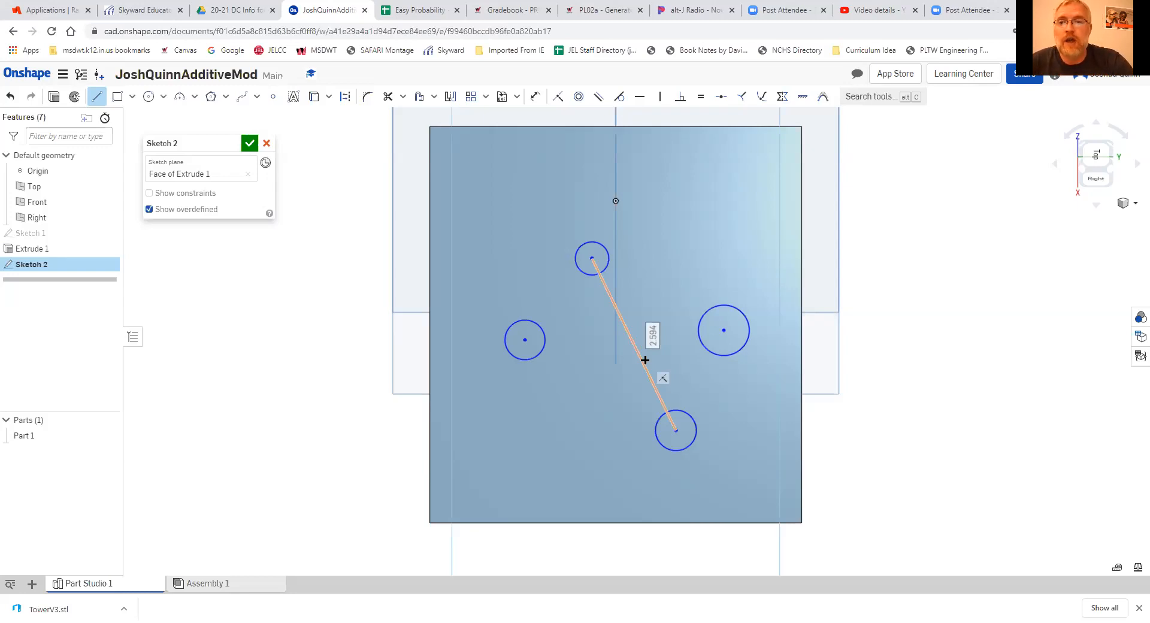
Step: Draw a construction line about 2.68 in long between the centers of the leftmost and rightmost circles
click(349, 100)
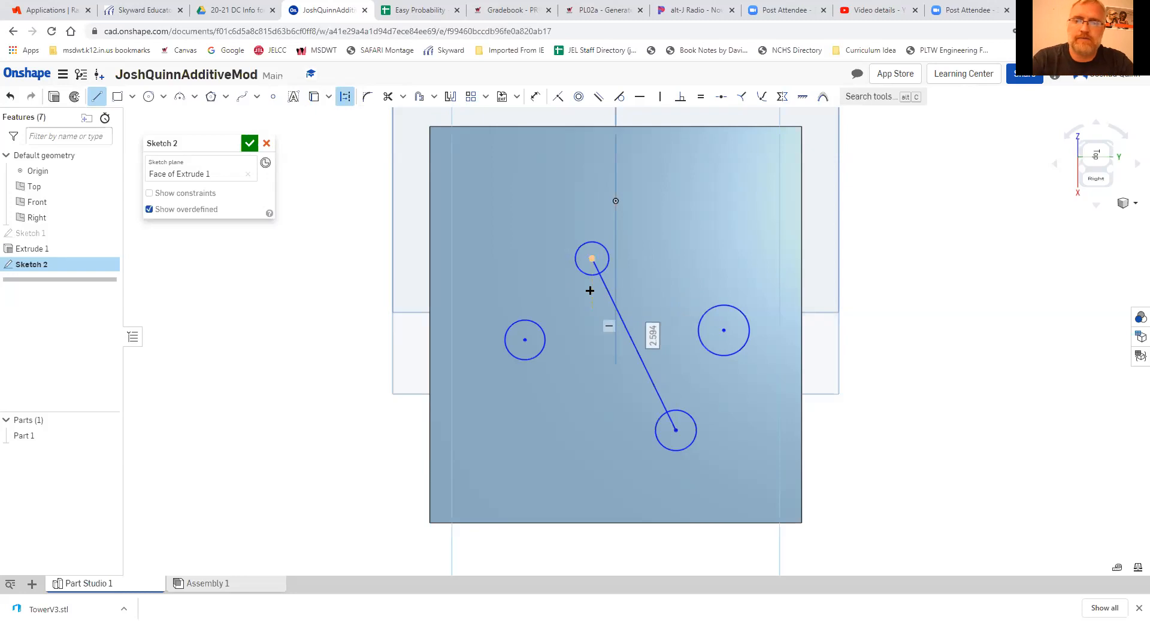
click(525, 340)
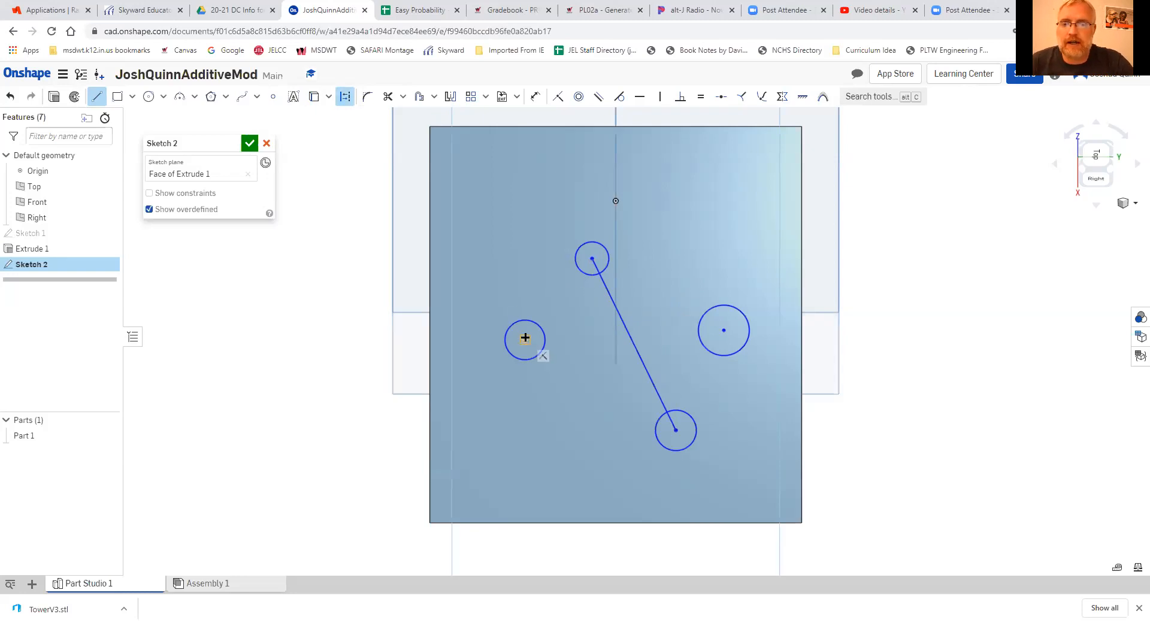
click(722, 330)
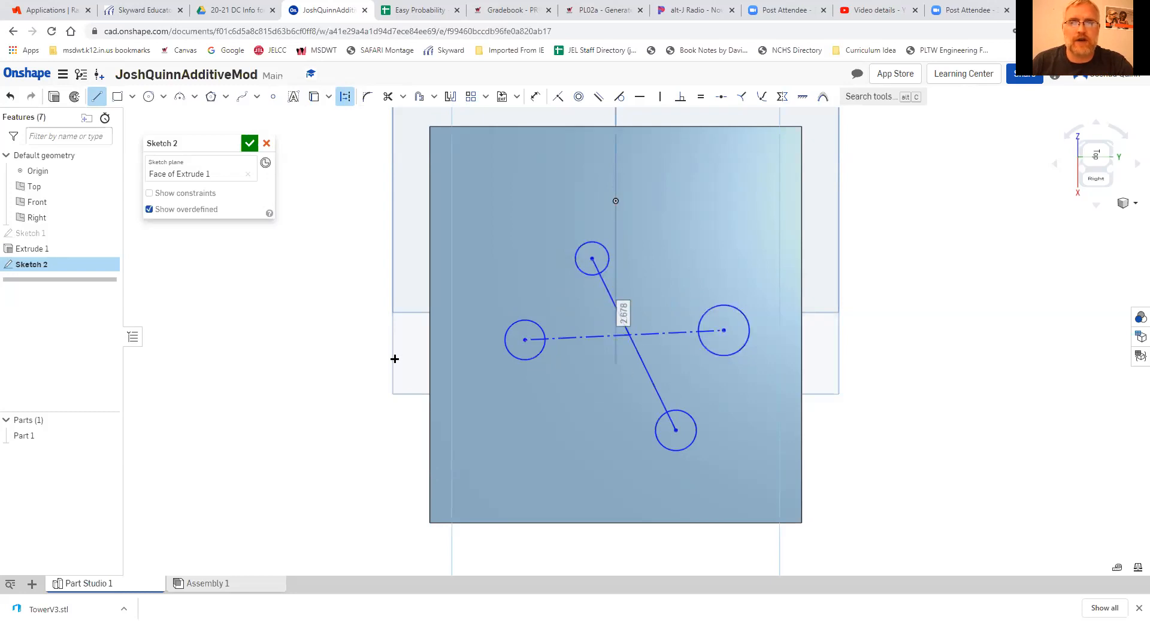
key(Escape)
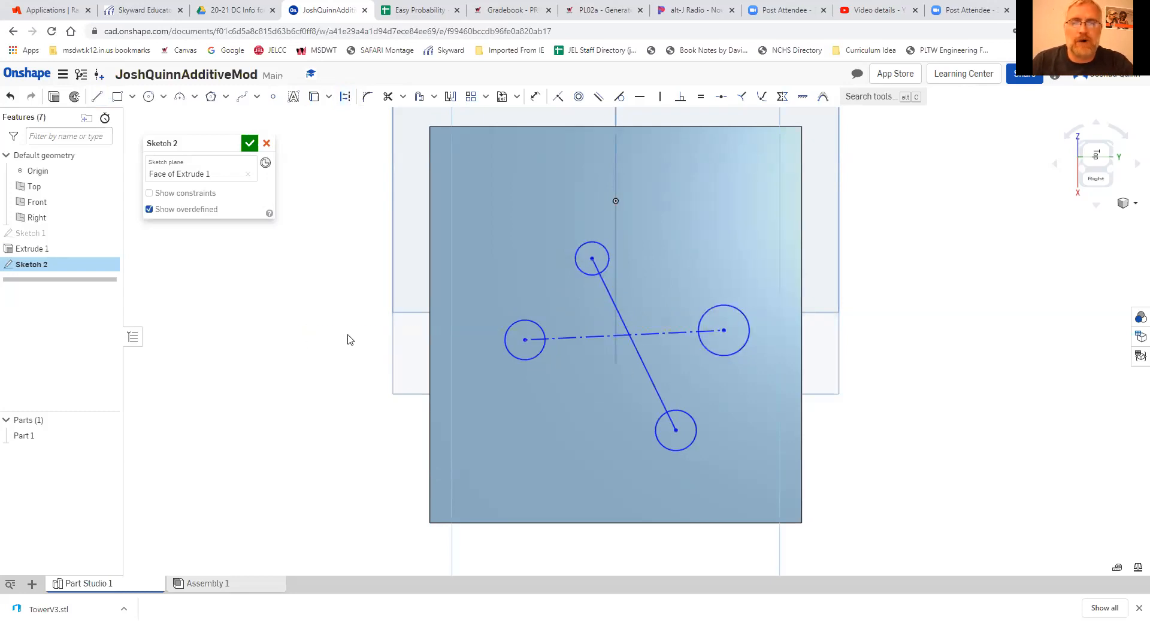
Step: Convert the solid line joining the uppermost and lowermost circles to construction geometry
click(616, 313)
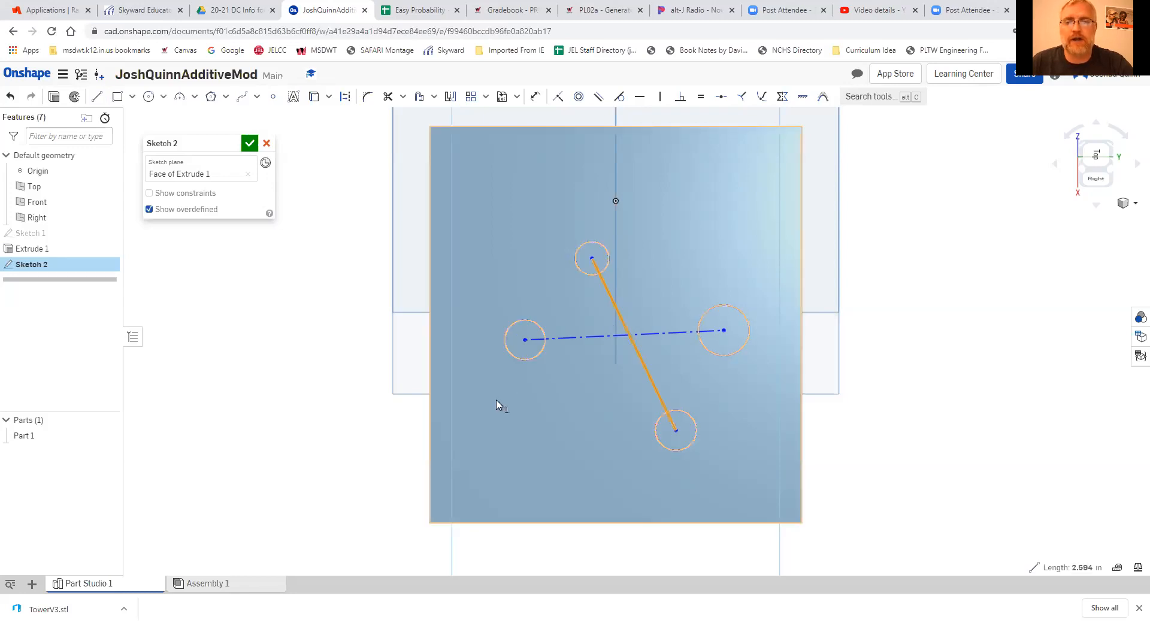
click(347, 97)
click(403, 257)
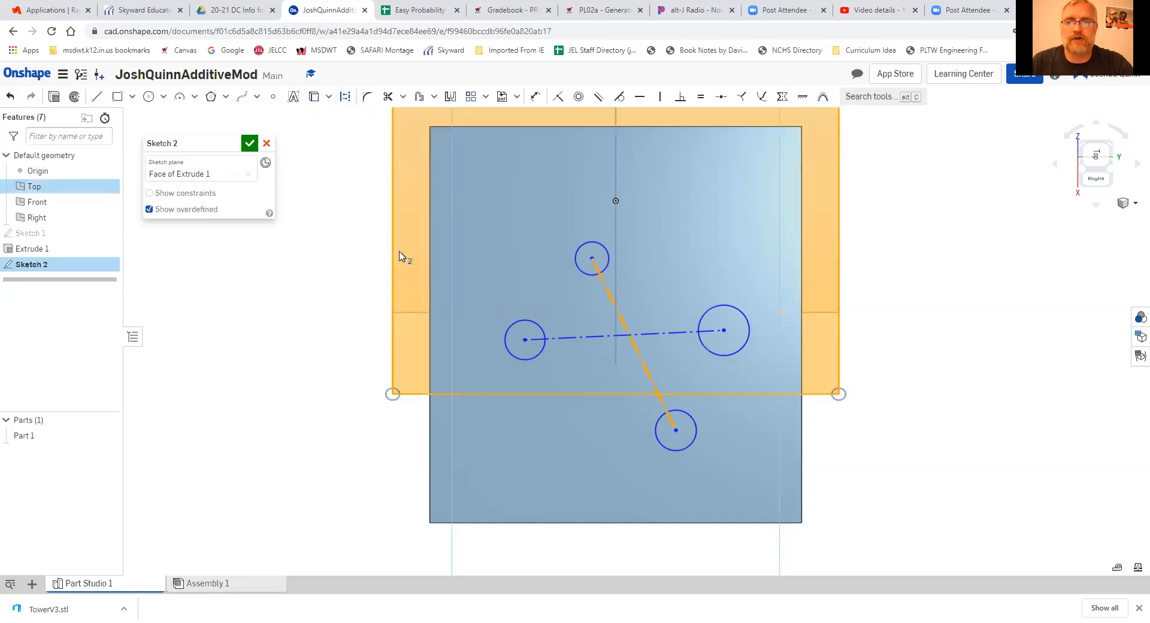
Step: Constrain the two construction lines joining the opposite circle centers to be perpendicular
click(309, 268)
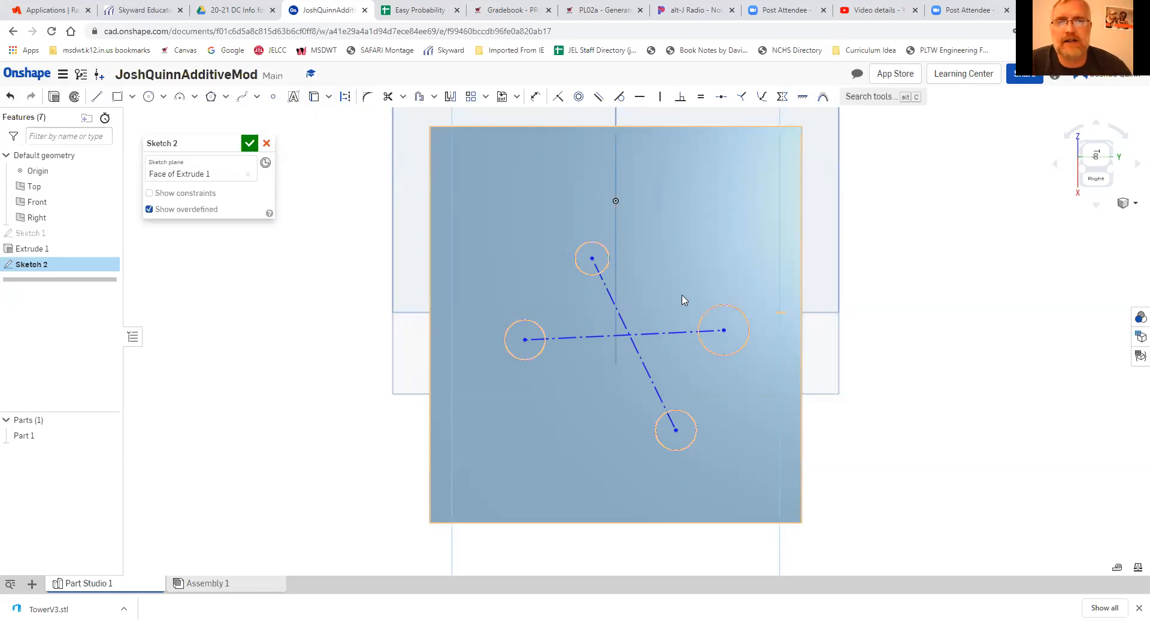
click(679, 97)
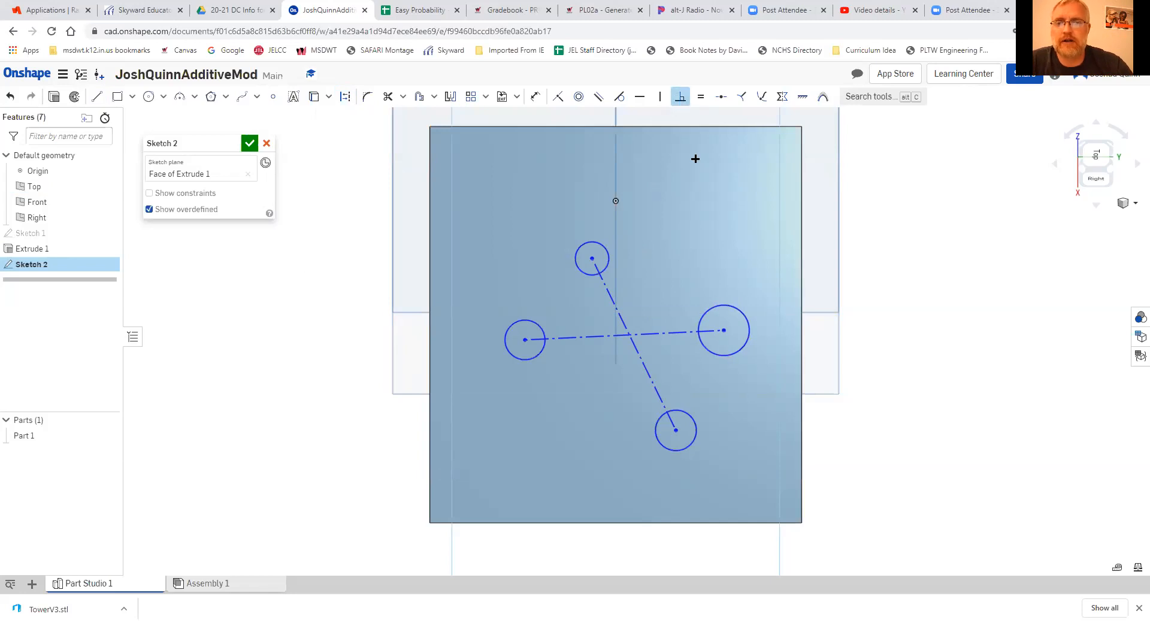
click(615, 303)
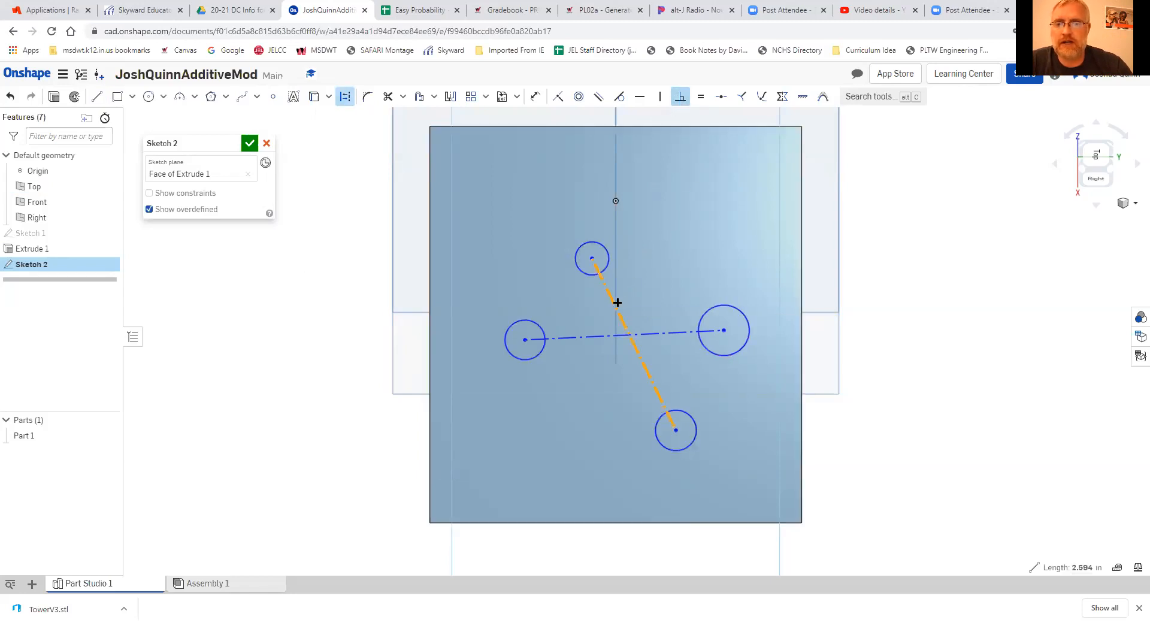
click(659, 332)
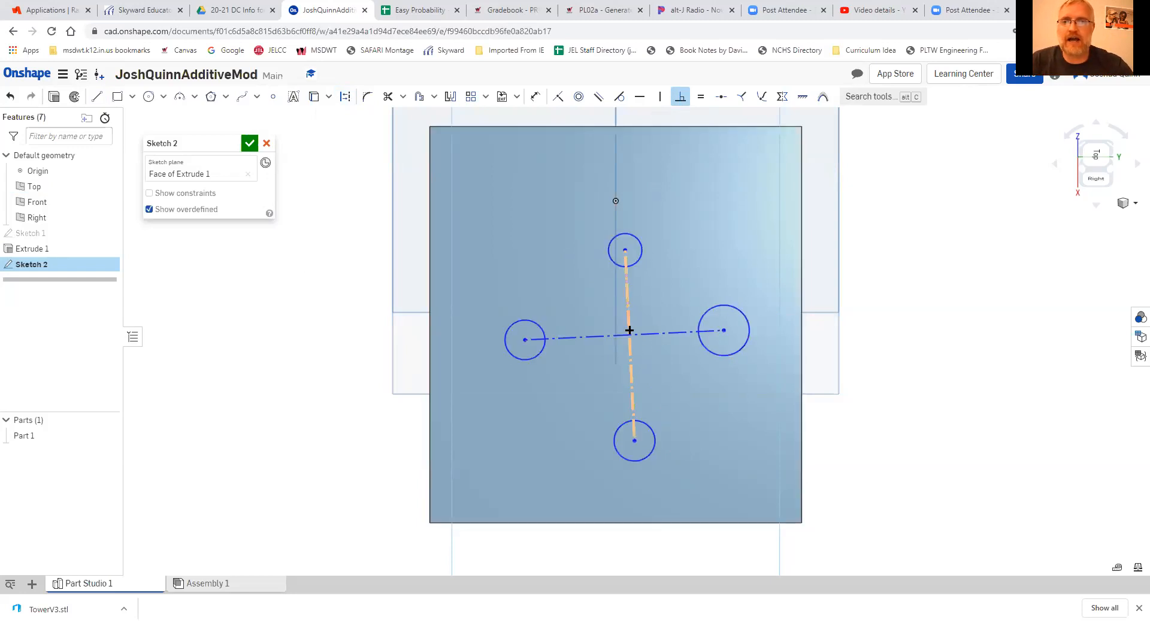
Step: Make the construction line between the leftmost and rightmost circles parallel to the sloped face's lower edge
click(597, 97)
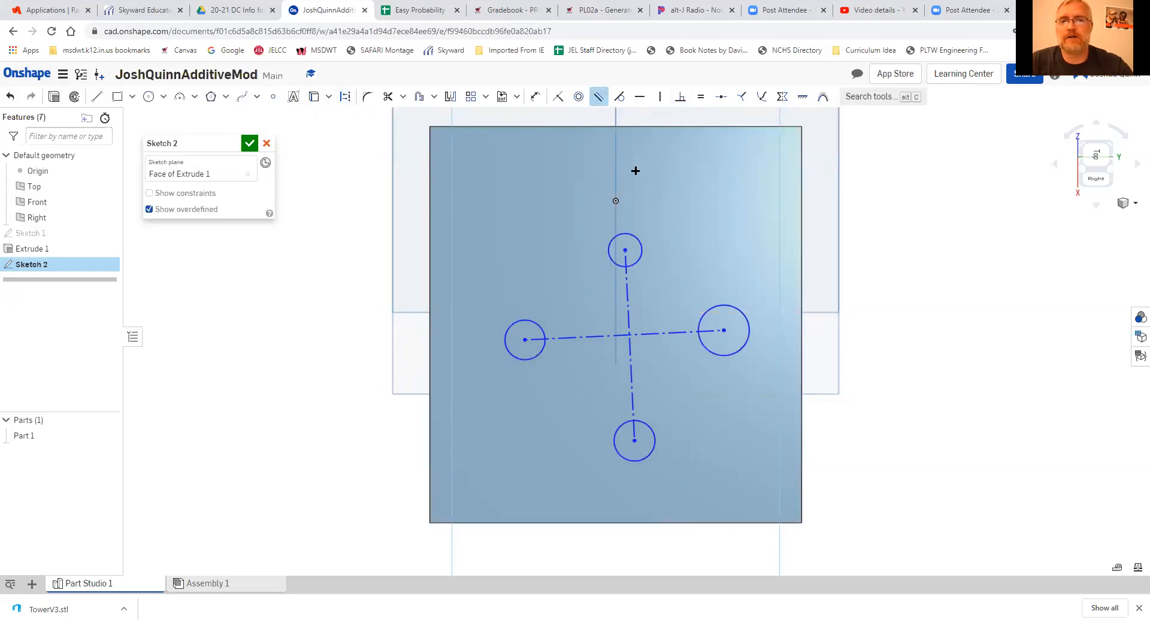
click(673, 333)
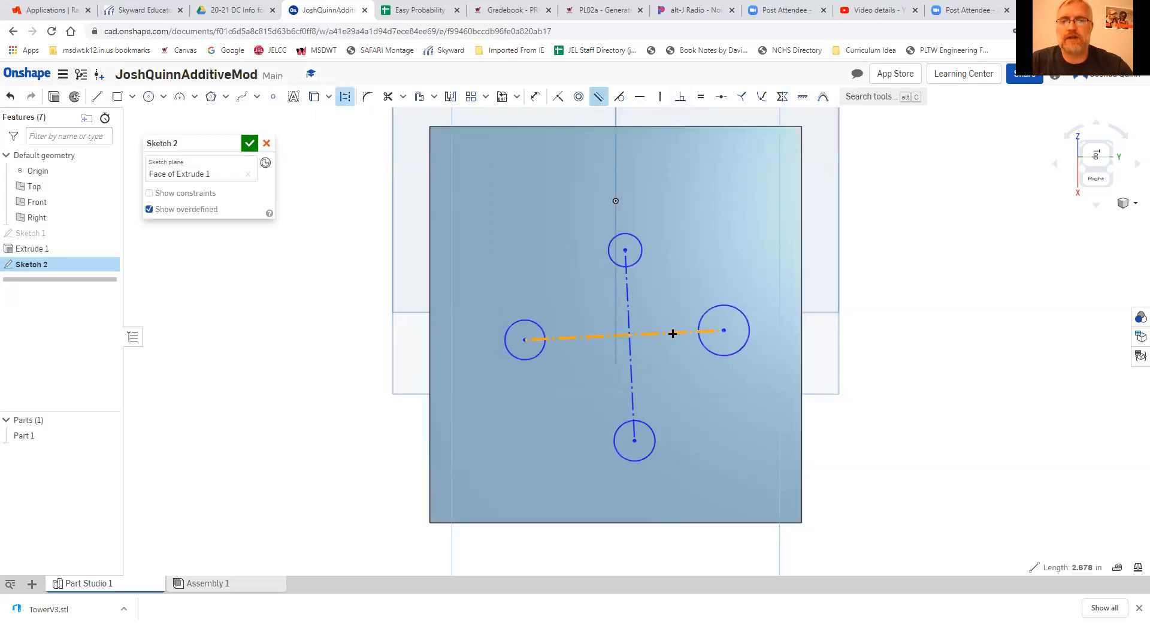
click(716, 520)
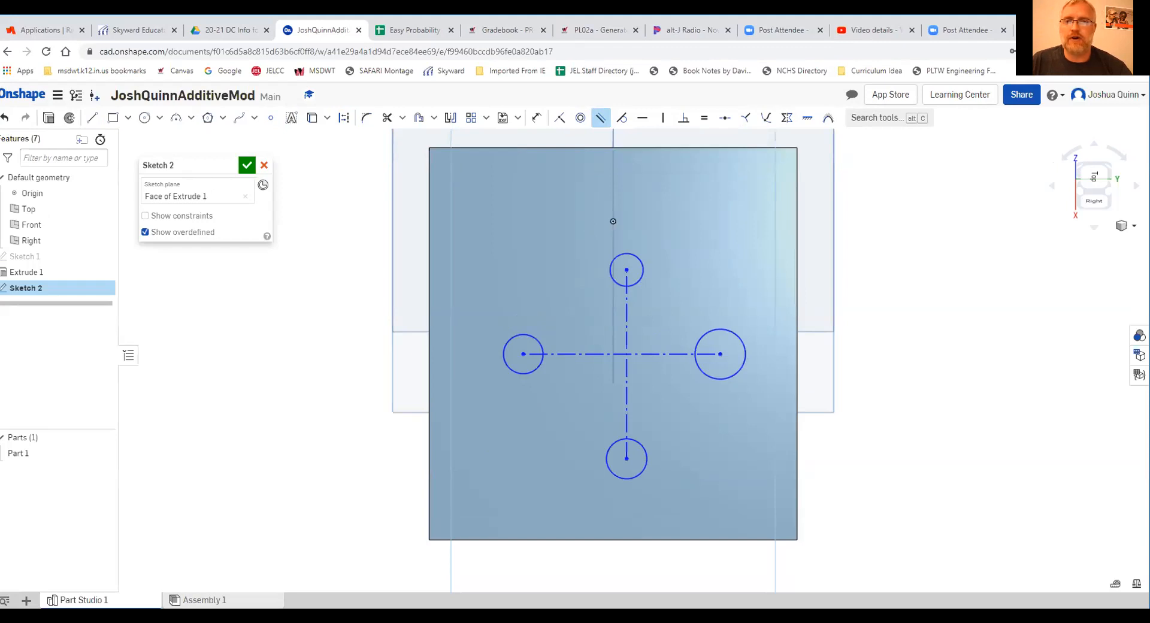
click(1107, 23)
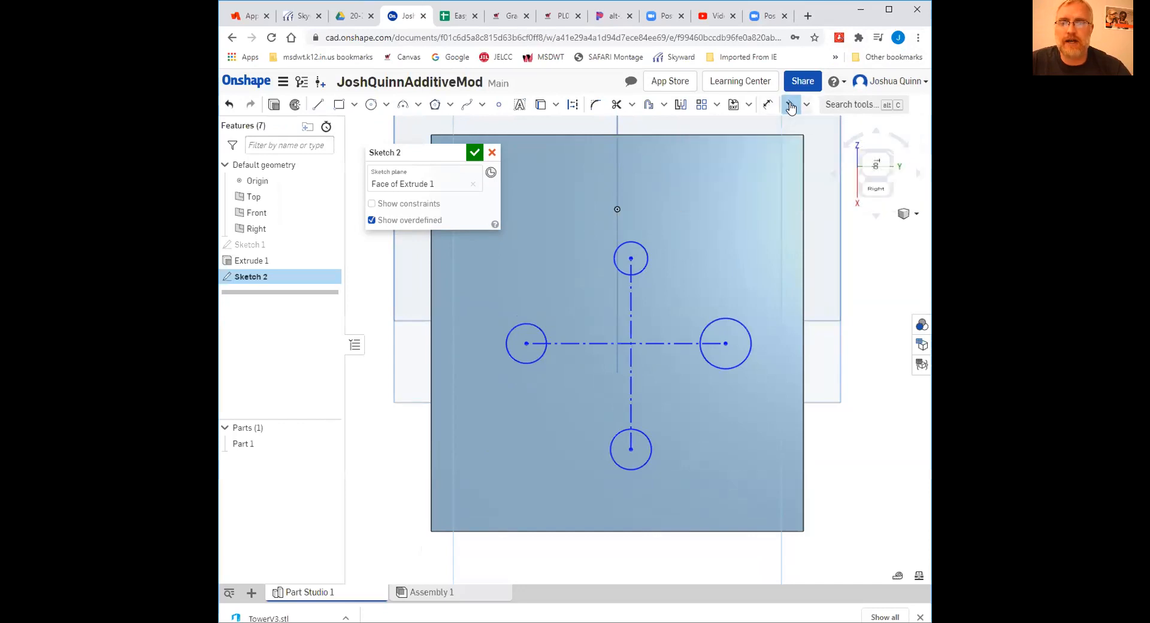
click(791, 106)
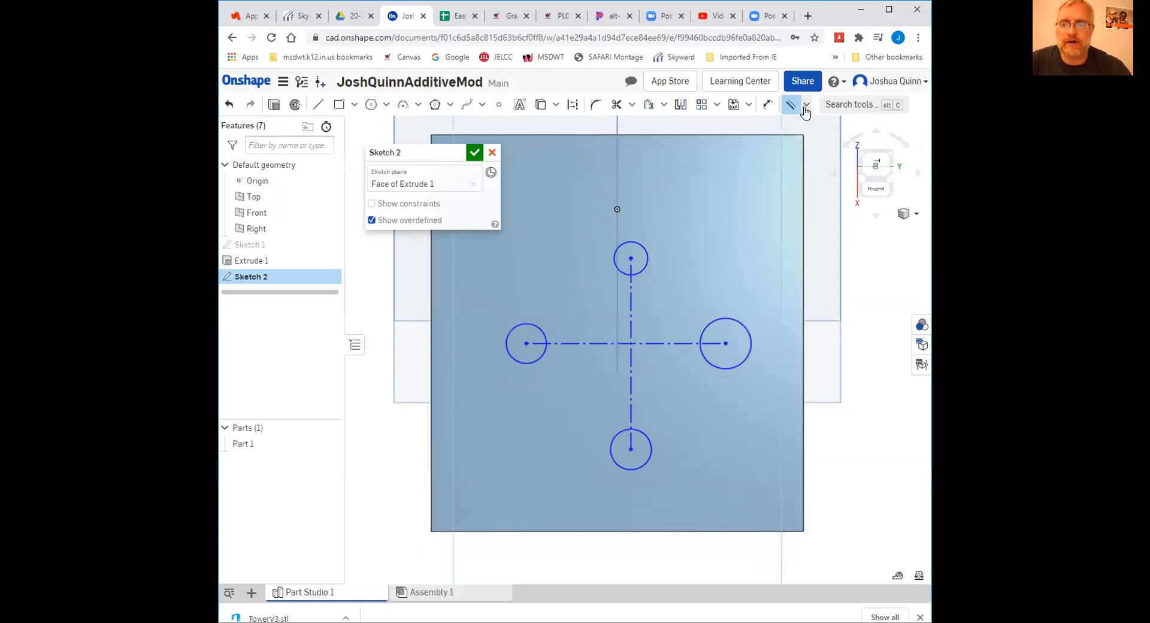
key(ctrl)
key(ctrl)
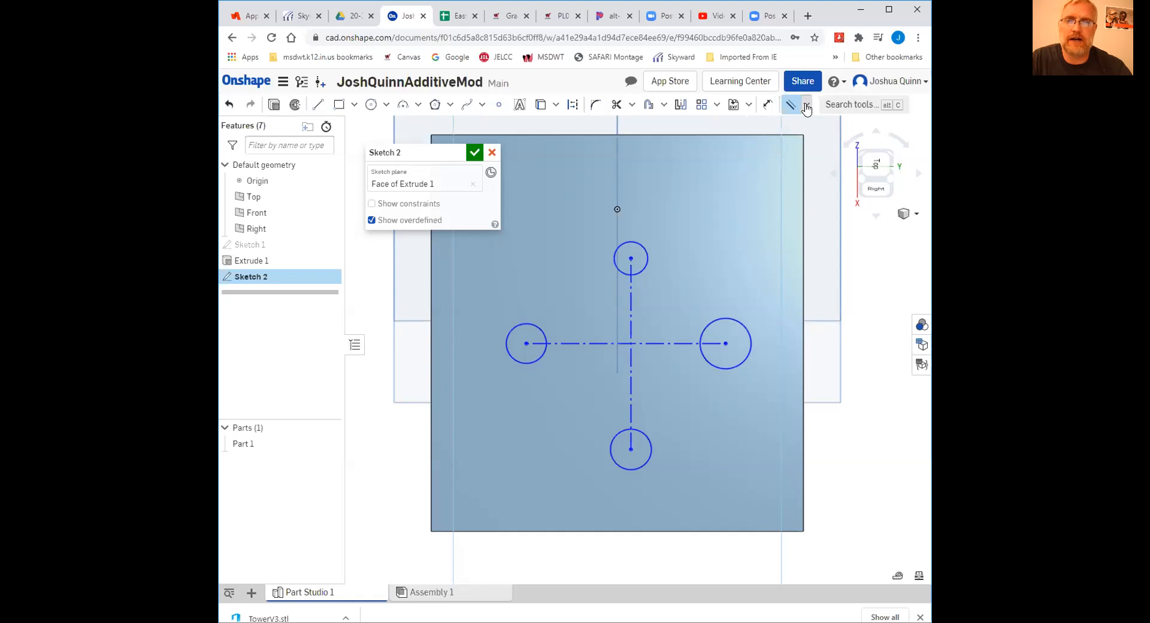
click(807, 106)
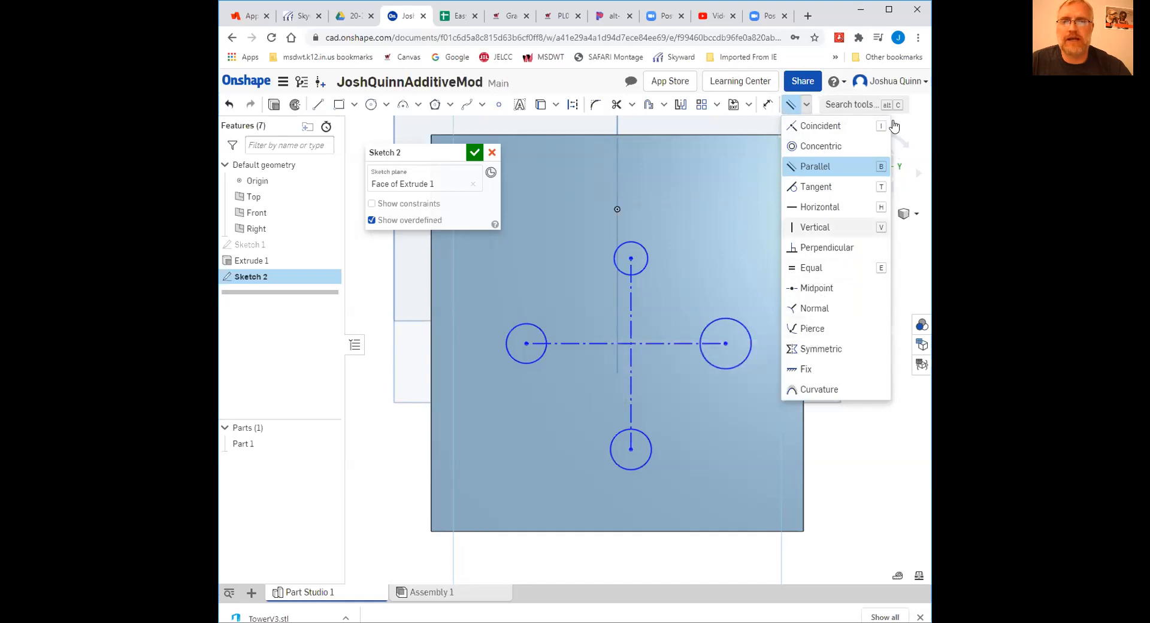
click(889, 9)
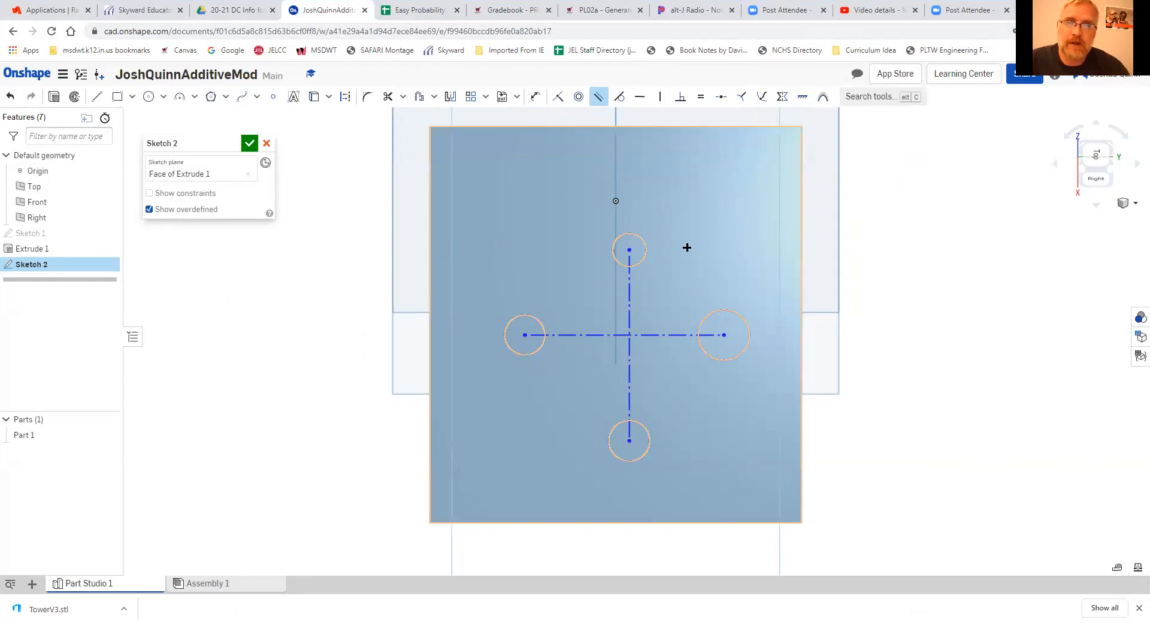
Step: Apply Equal constraints so the right, lower and left circles match the uppermost circle's size
click(704, 100)
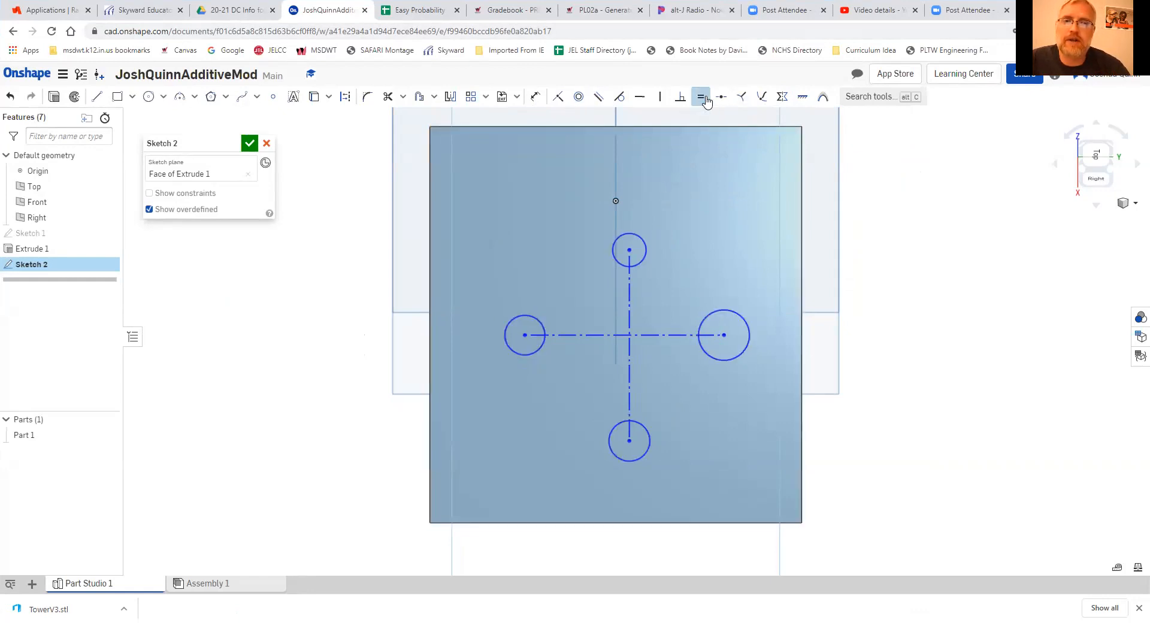
click(646, 245)
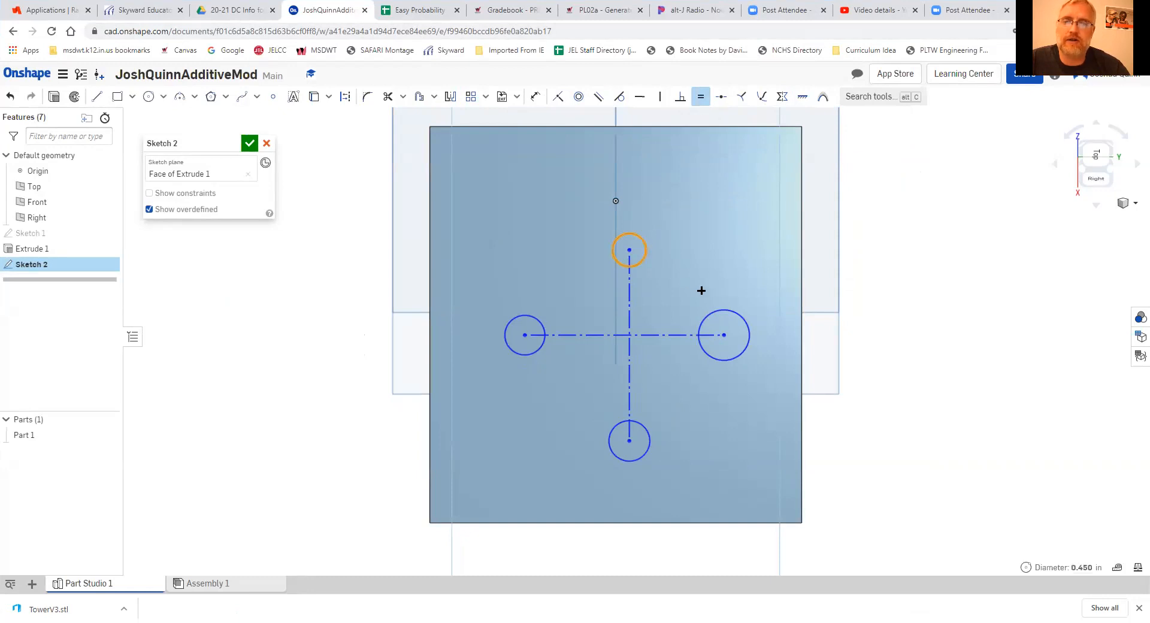
click(744, 322)
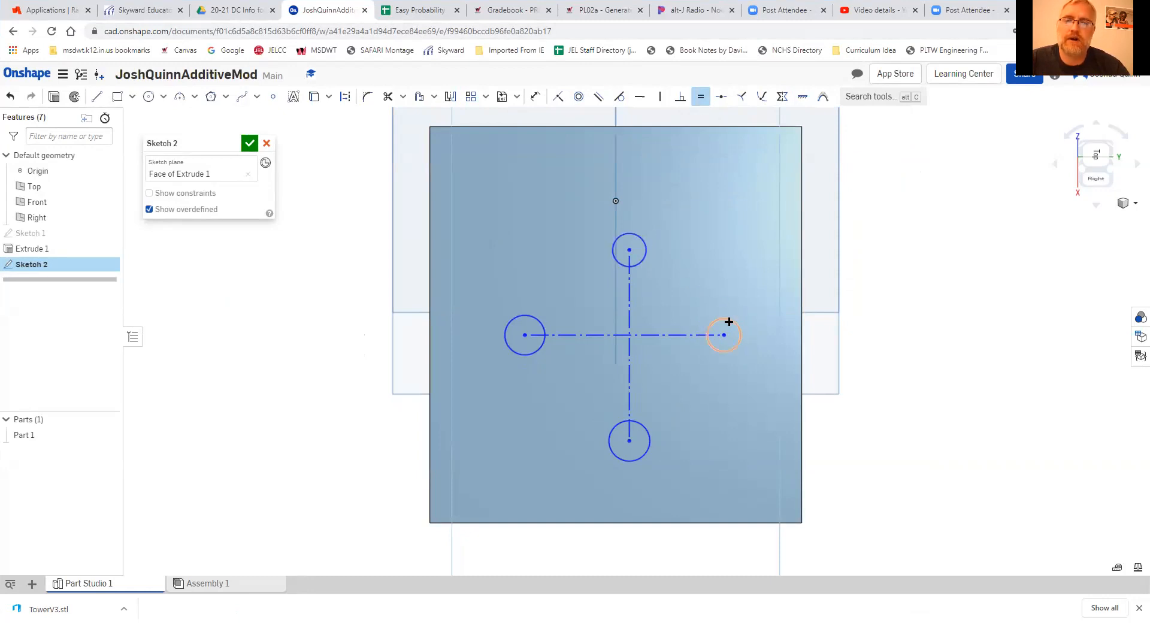
click(732, 320)
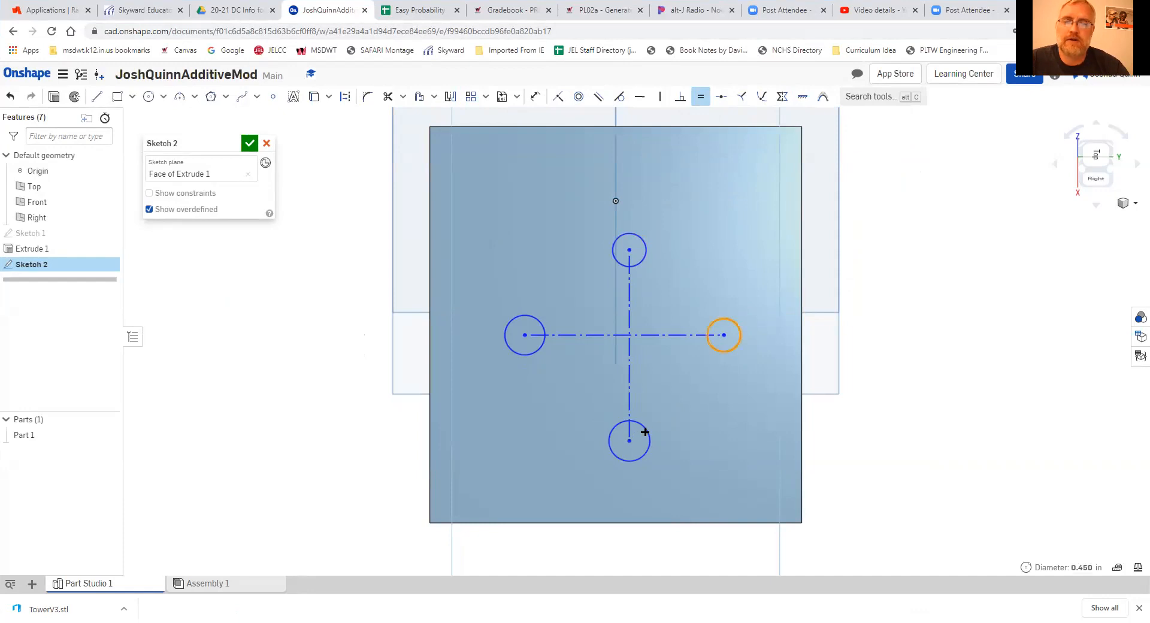
click(645, 432)
click(646, 432)
click(536, 351)
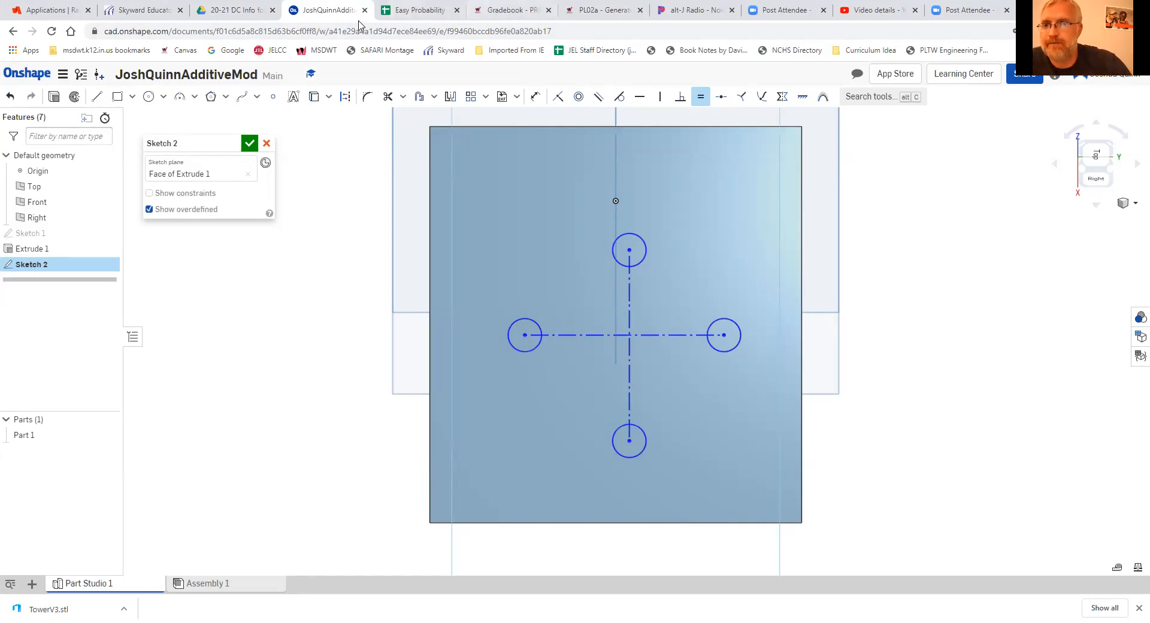
Step: Dimension the vertical construction line 2.5 in from the sloped face's left edge
click(536, 98)
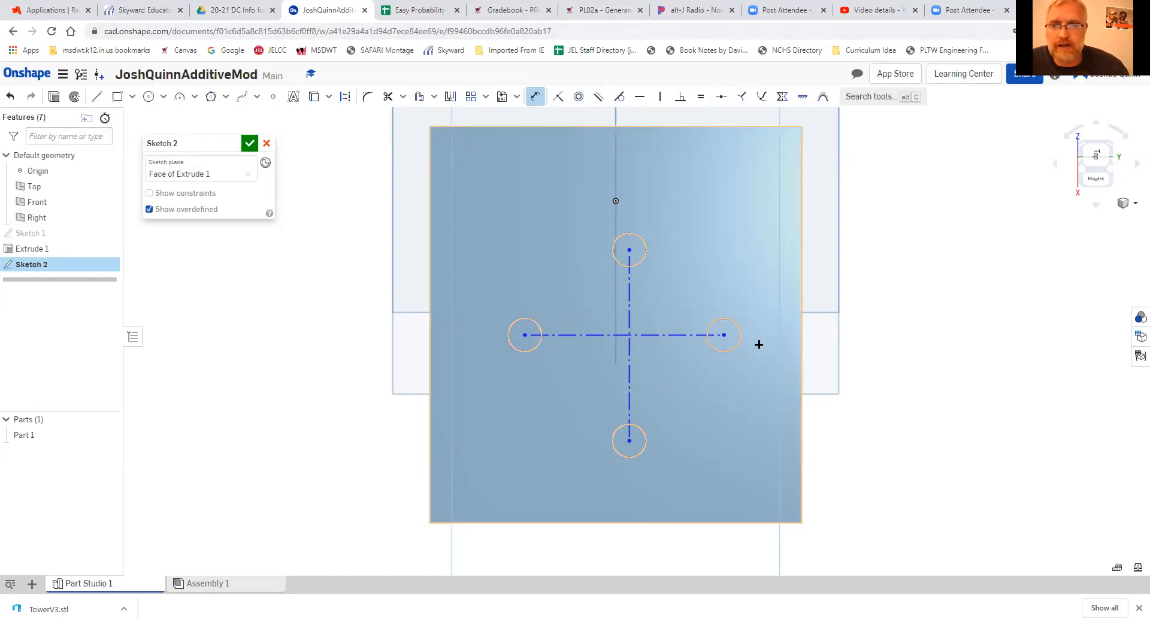
click(630, 362)
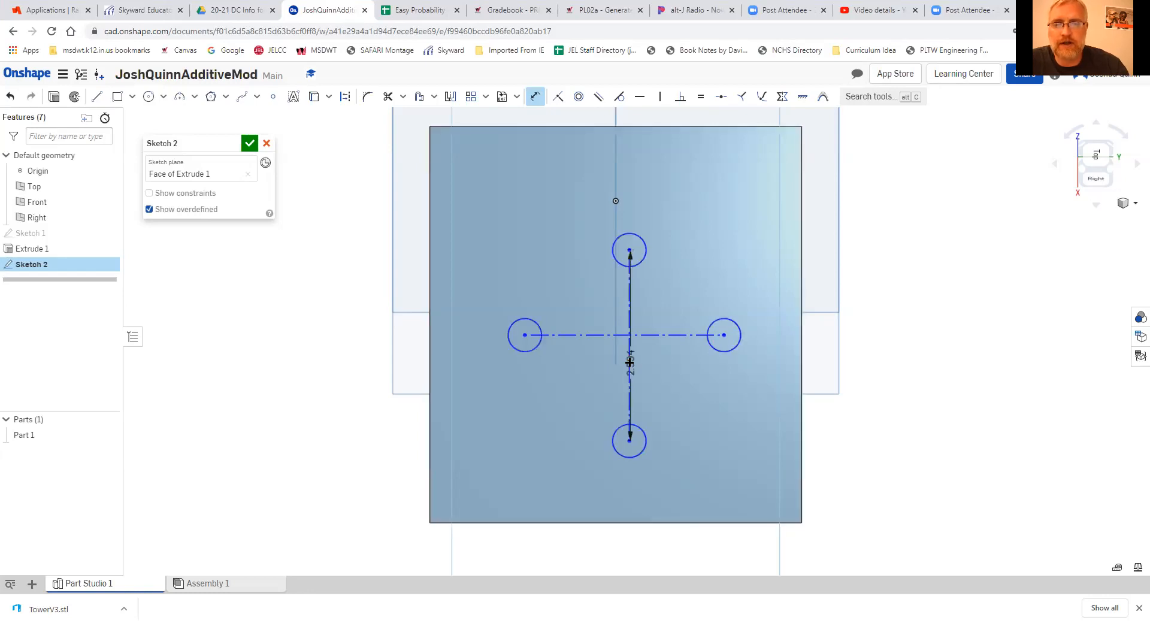
click(431, 379)
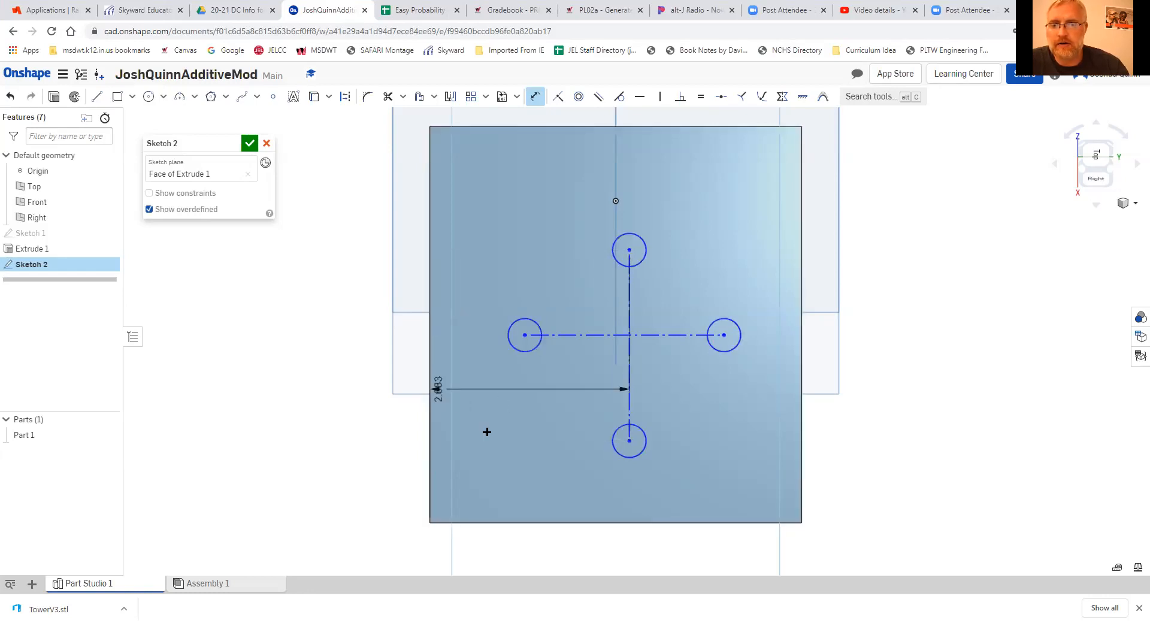
click(523, 547)
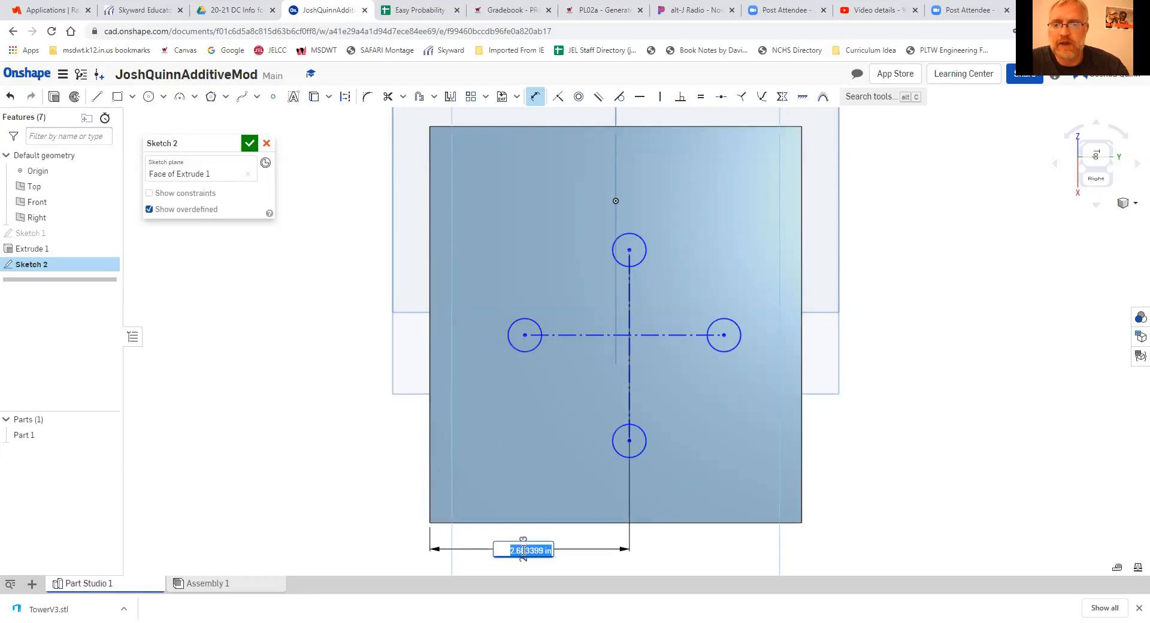
text(2)
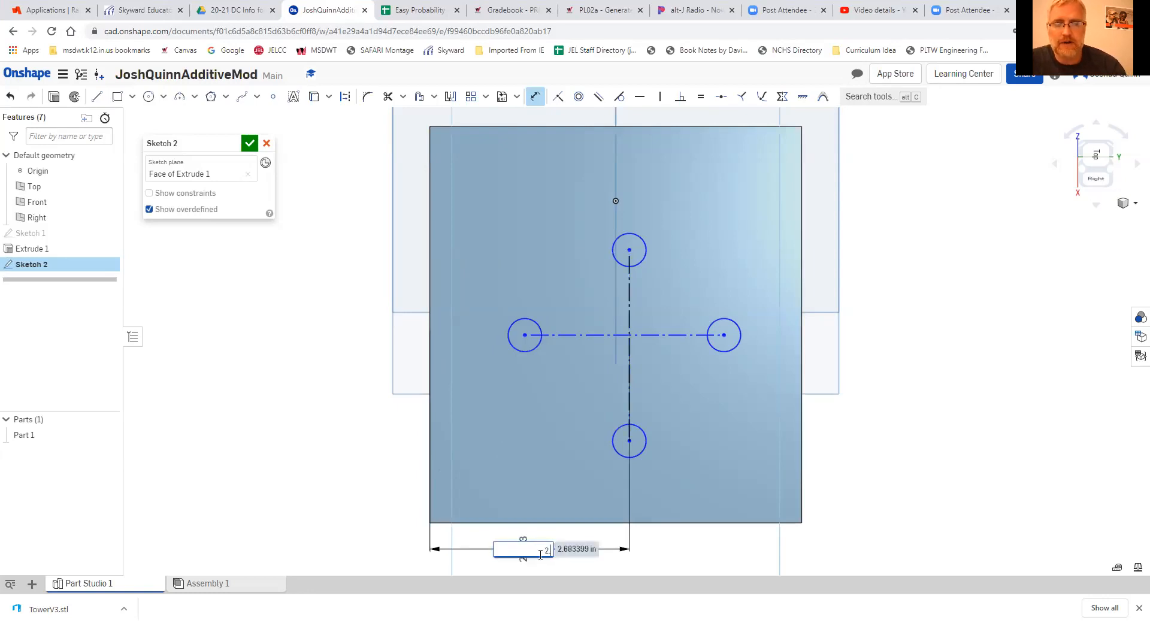
text(.5)
key(Return)
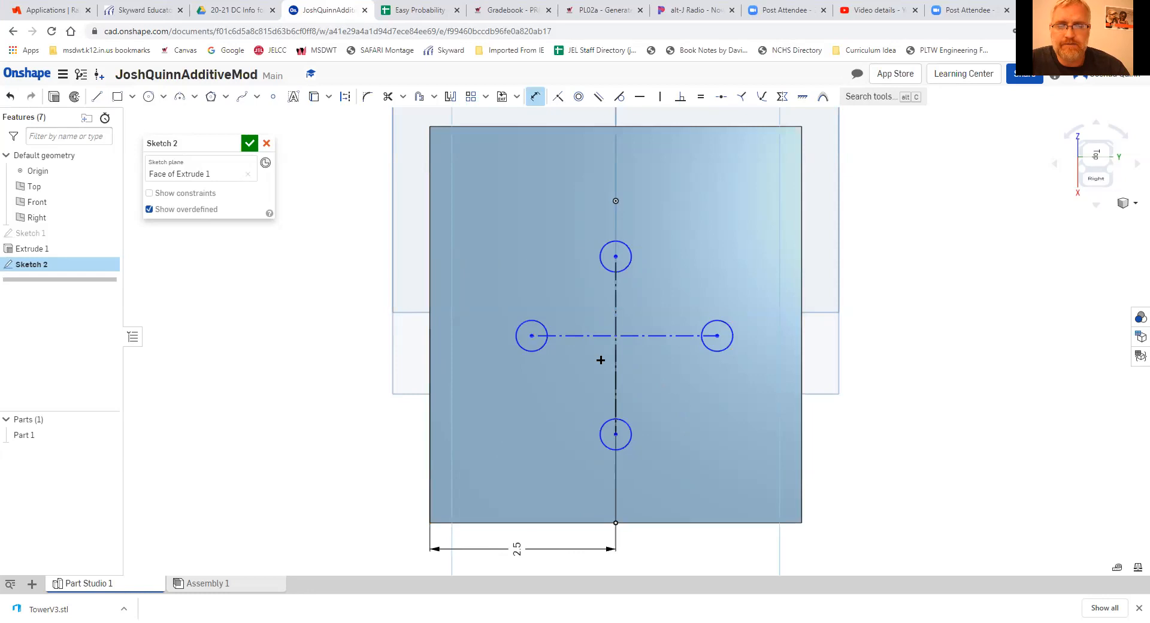
Step: Dimension the horizontal construction line 3 in above the sloped face's lower edge
click(591, 334)
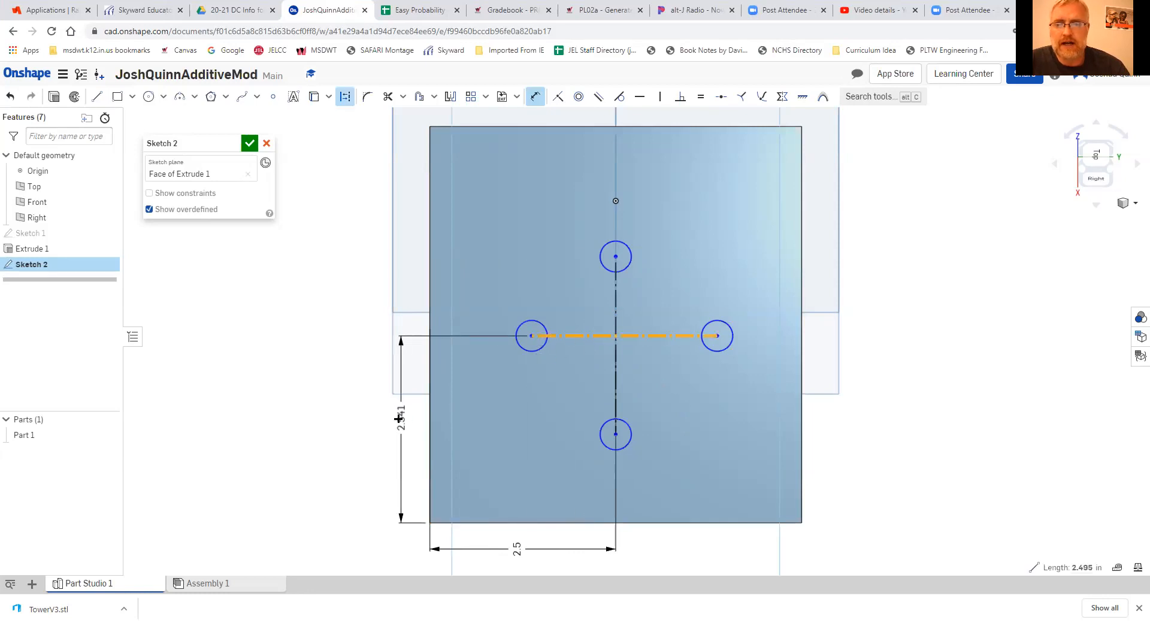
click(406, 420)
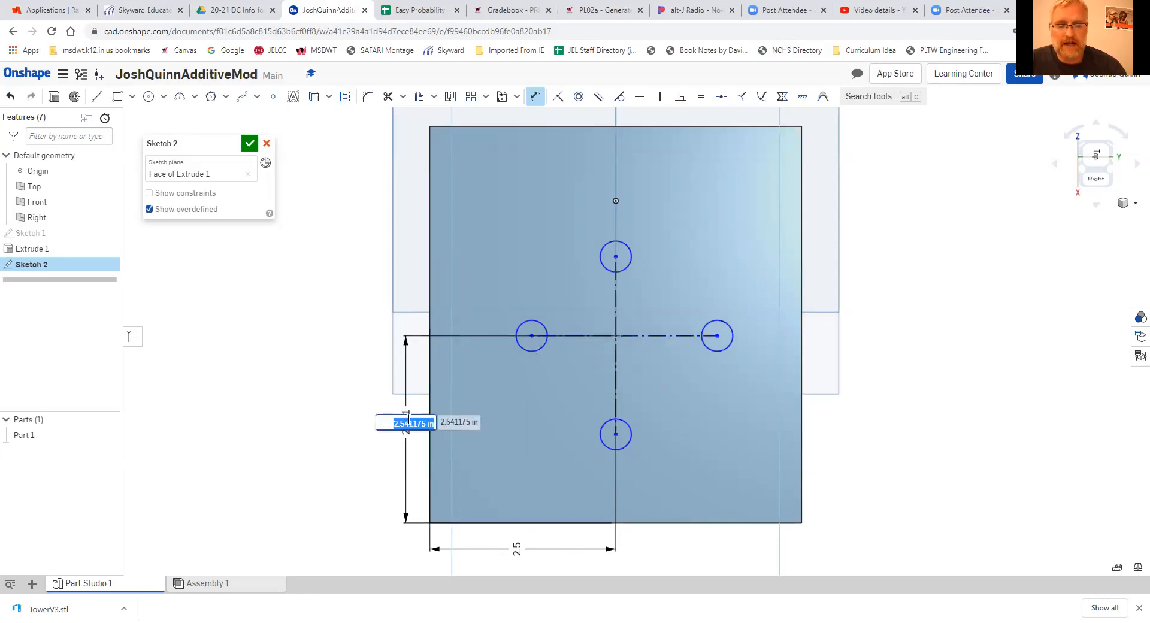
key(Return)
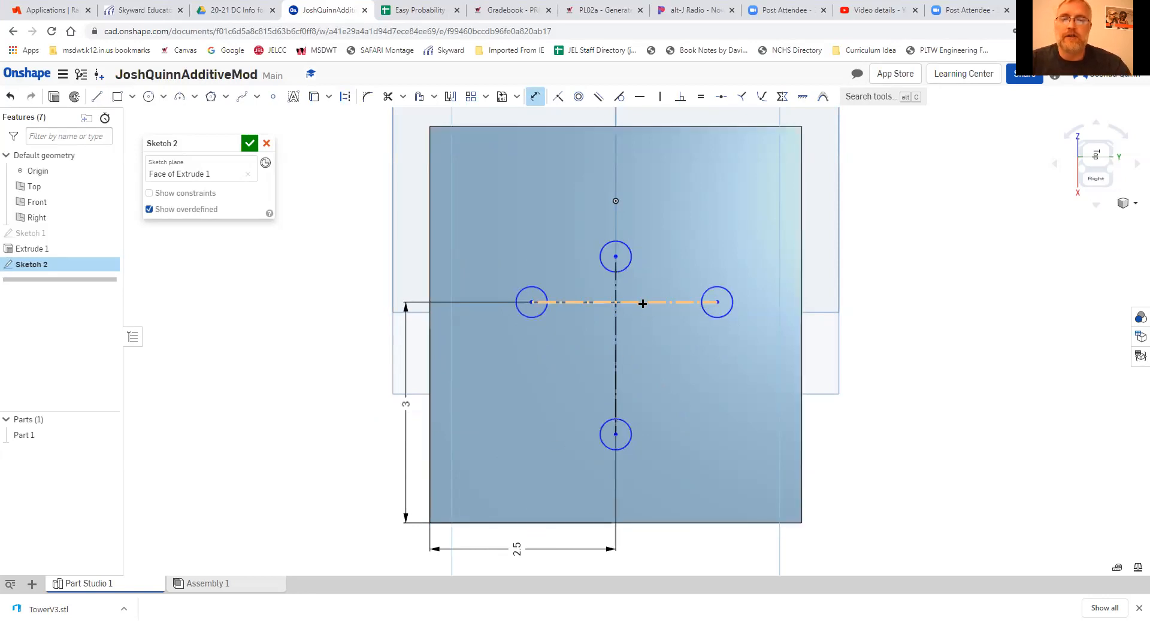
Step: Dimension the horizontal distance between the uppermost and leftmost circle centers as 1 in
click(616, 256)
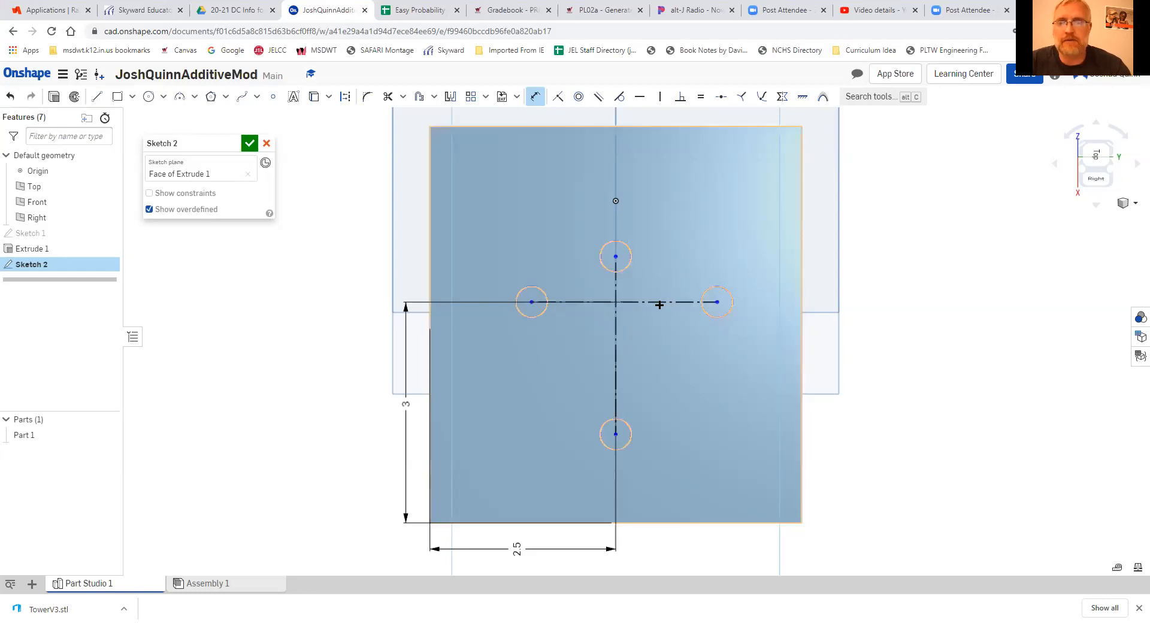
click(616, 256)
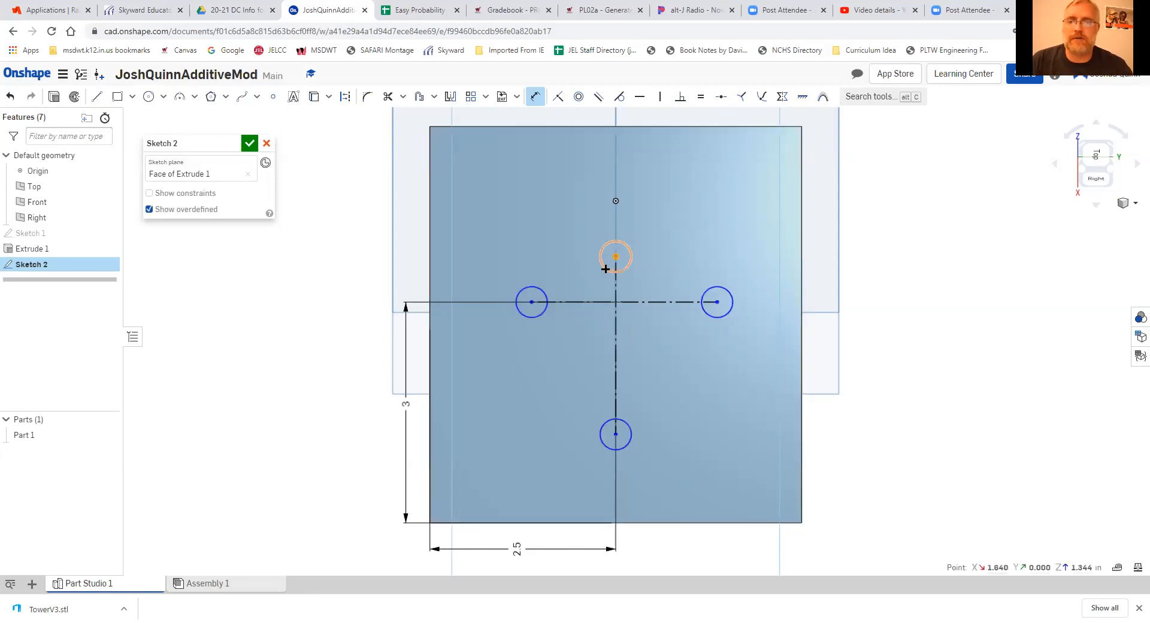
click(532, 301)
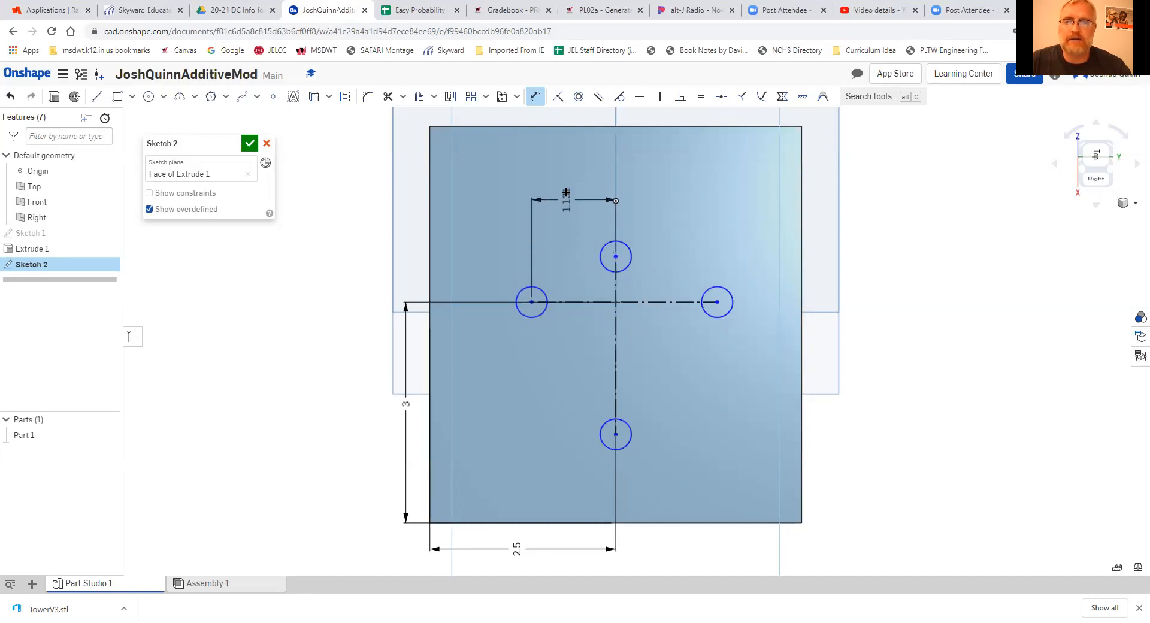
middle_drag(570, 192, 573, 256)
click(570, 164)
text(1)
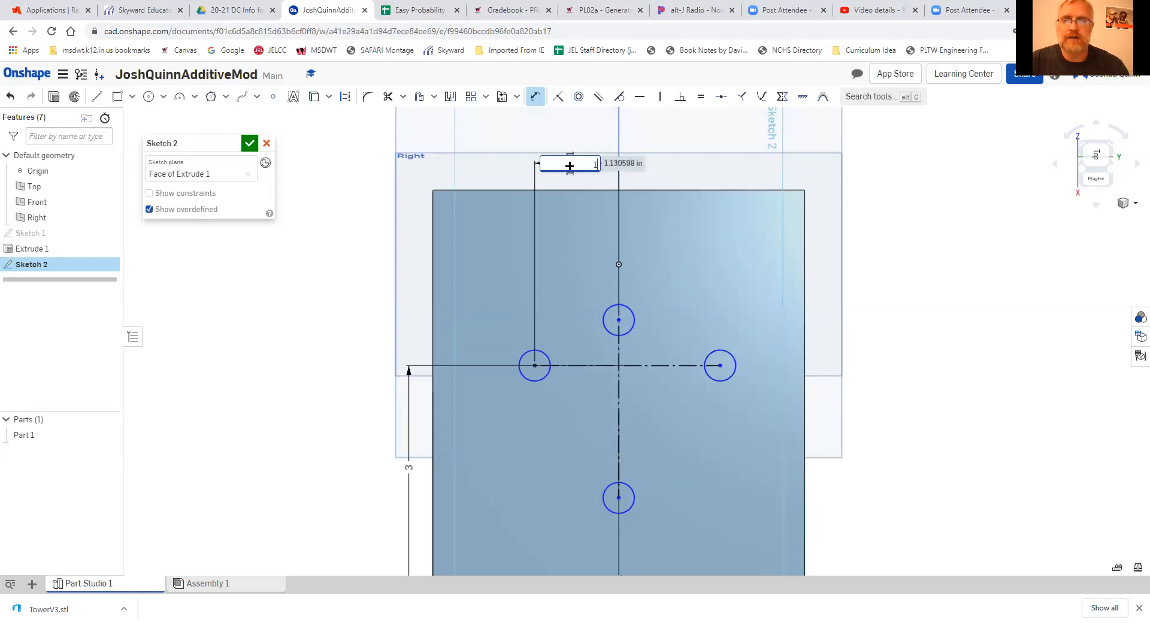
key(Return)
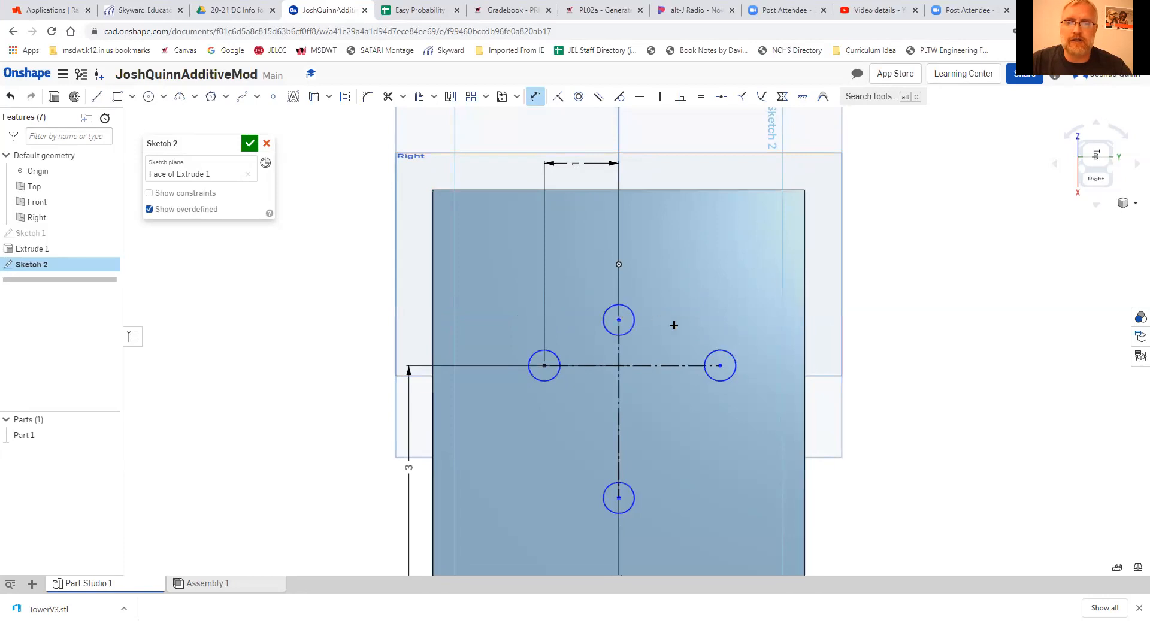
Step: Dimension the rightmost circle's center 1 in horizontally from the uppermost circle's center
click(721, 364)
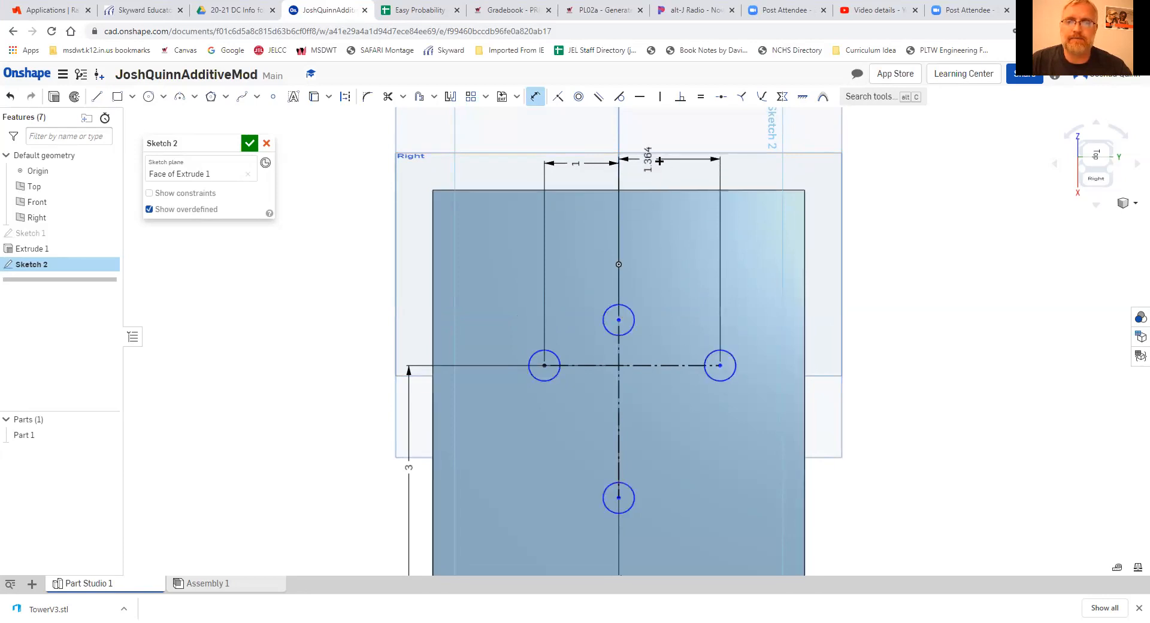
click(668, 166)
text(1)
key(Return)
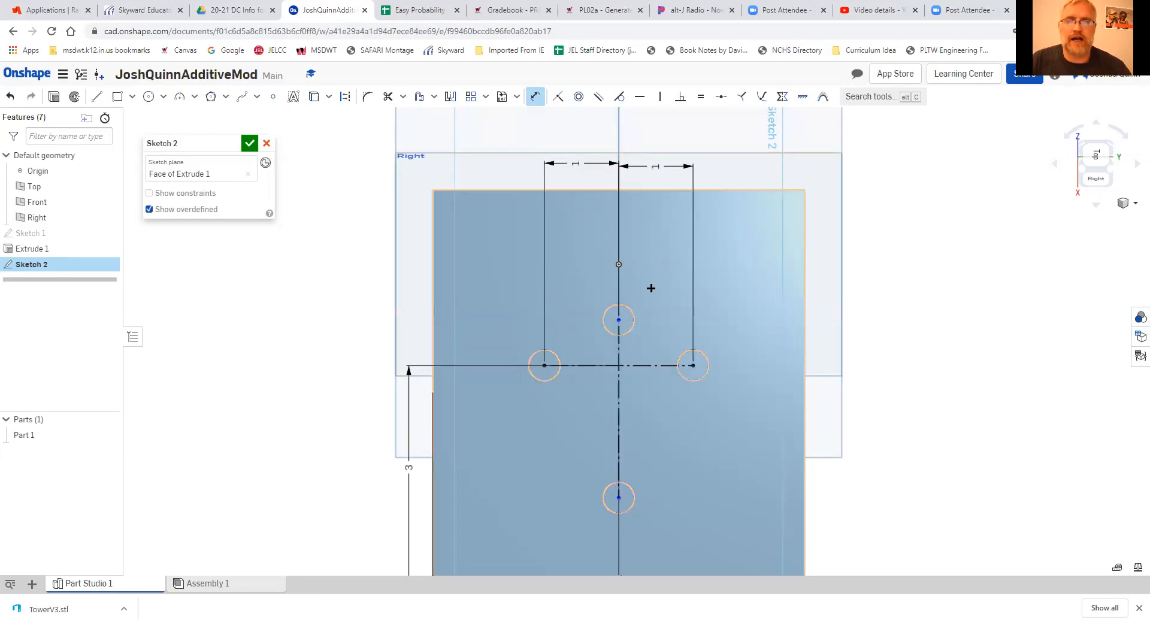
Step: Dimension the vertical distance between the uppermost and rightmost circle centers as 1 in
click(619, 319)
click(693, 365)
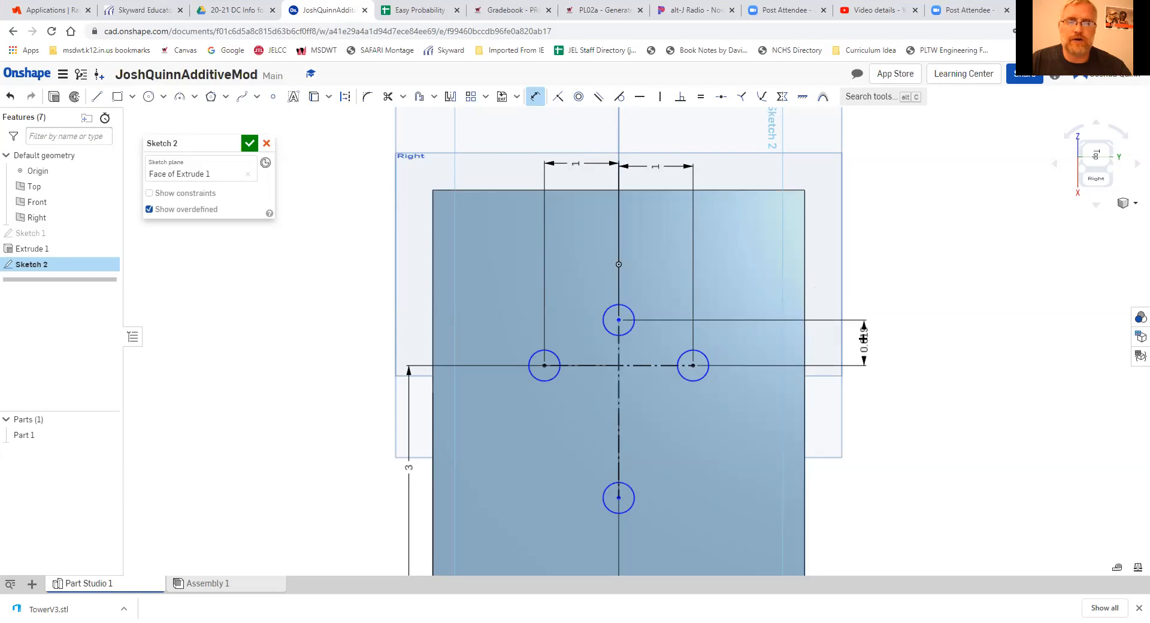
click(861, 337)
text(1)
key(Return)
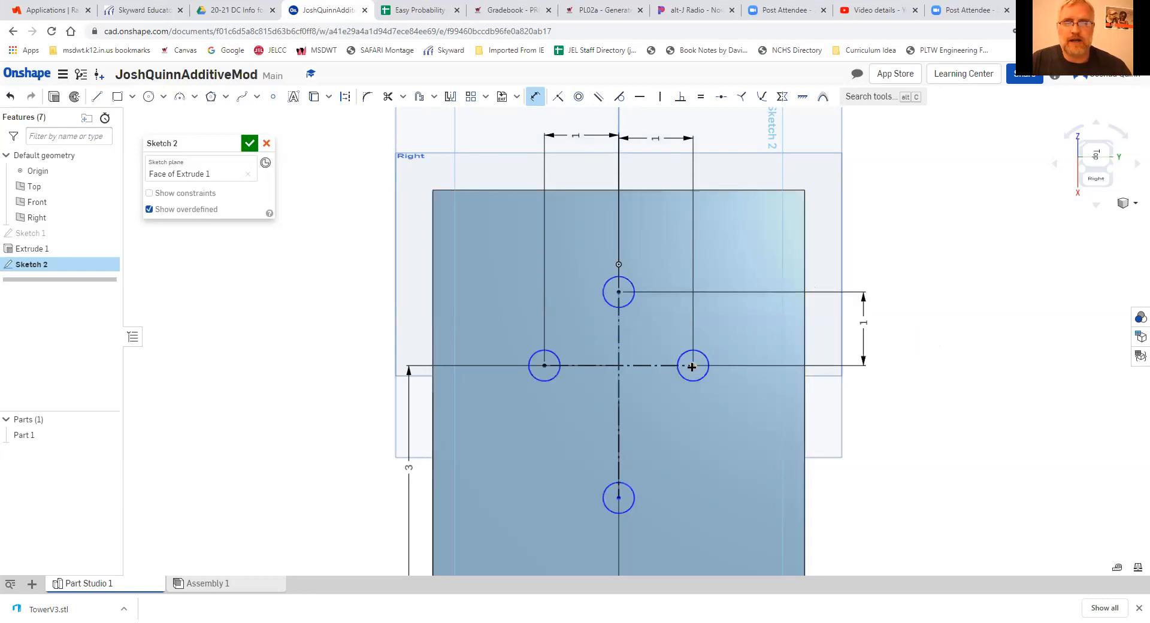
Step: Dimension the vertical distance between the rightmost and lowermost circle centers as 1 in
click(617, 497)
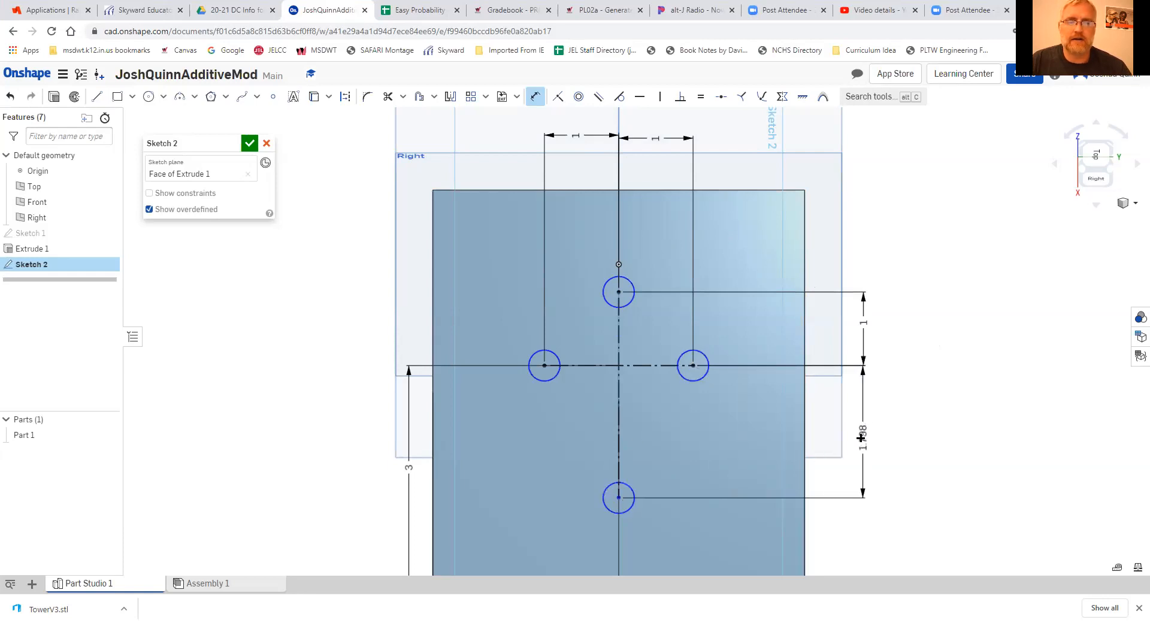
click(863, 438)
text(1)
key(Return)
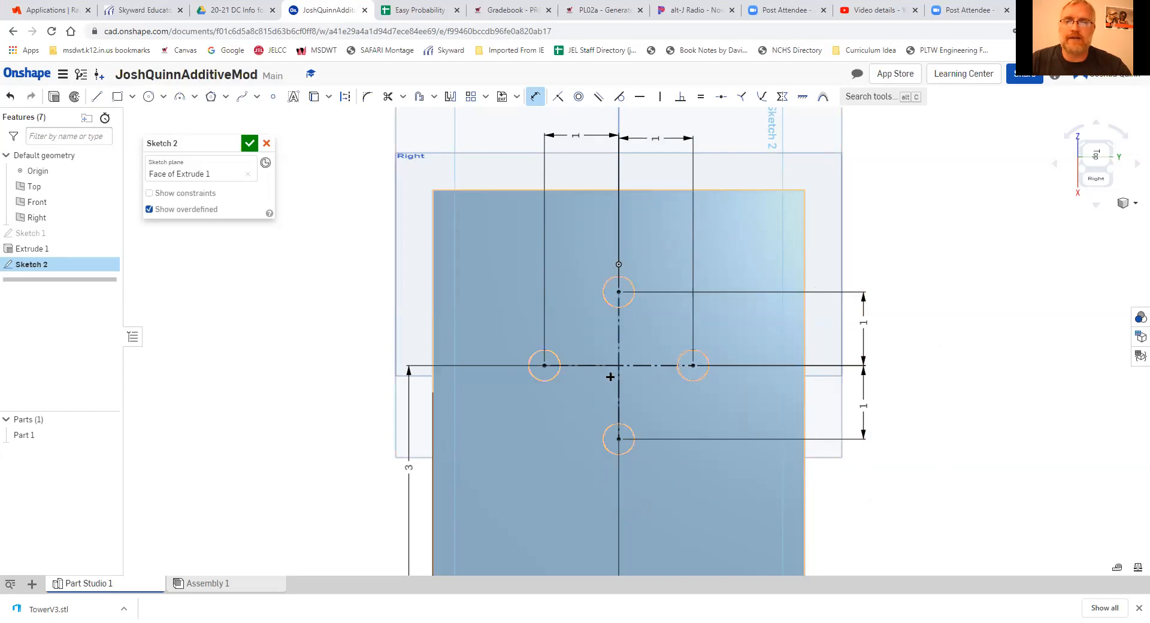
Step: Dimension the leftmost circle's diameter as 0.5 in and finish the sketch on the sloped face
click(531, 356)
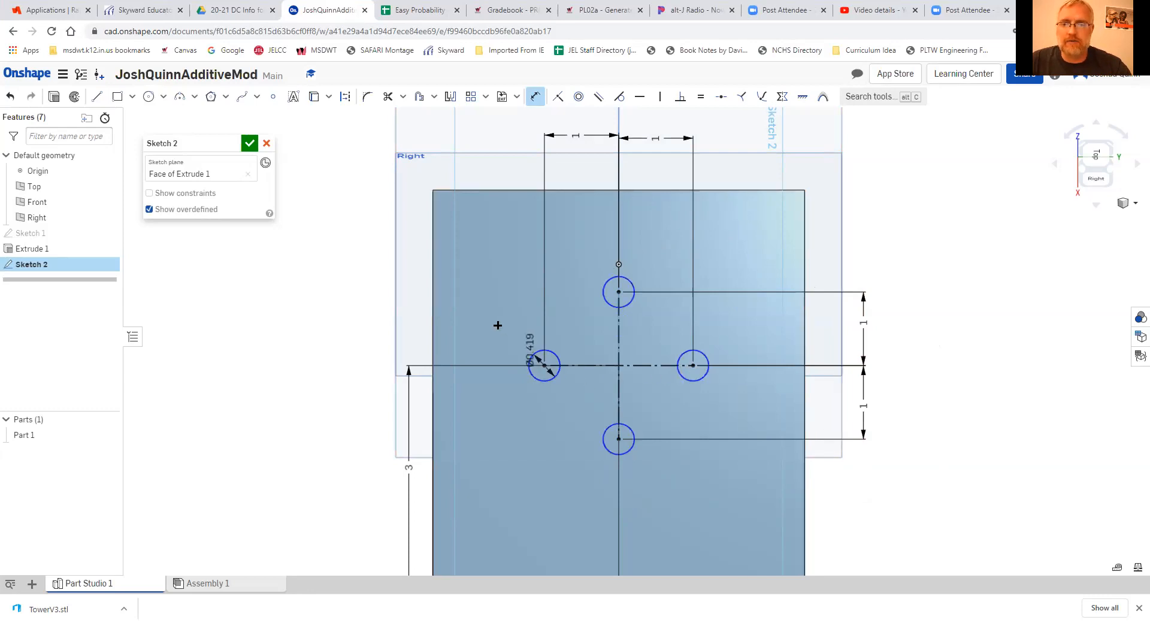
click(377, 288)
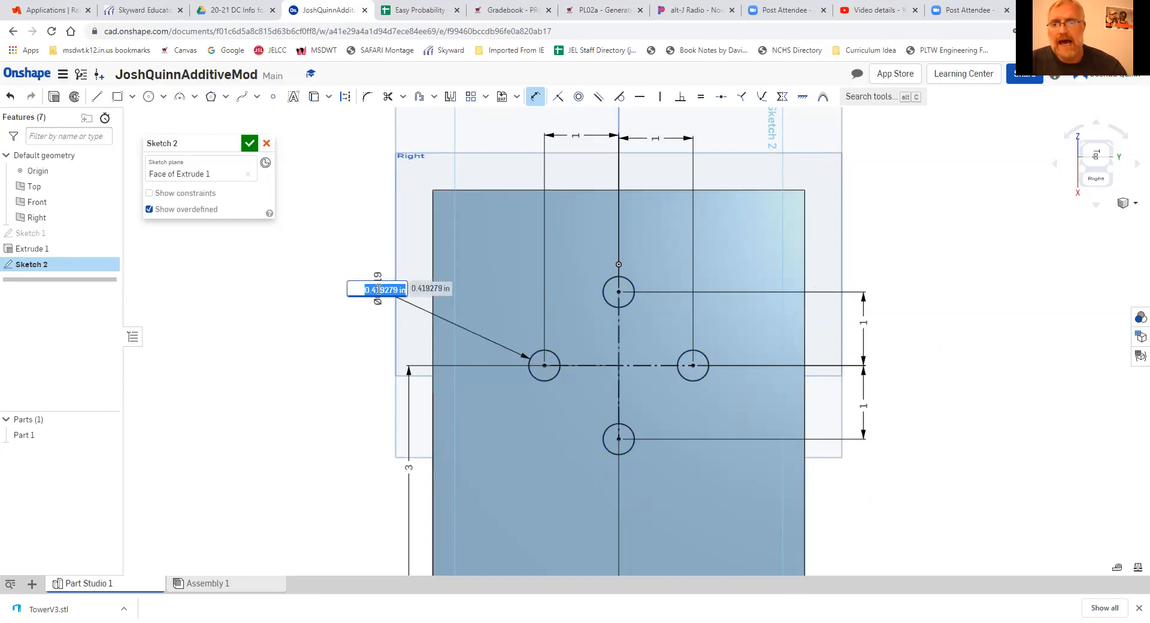
text(.5)
key(Return)
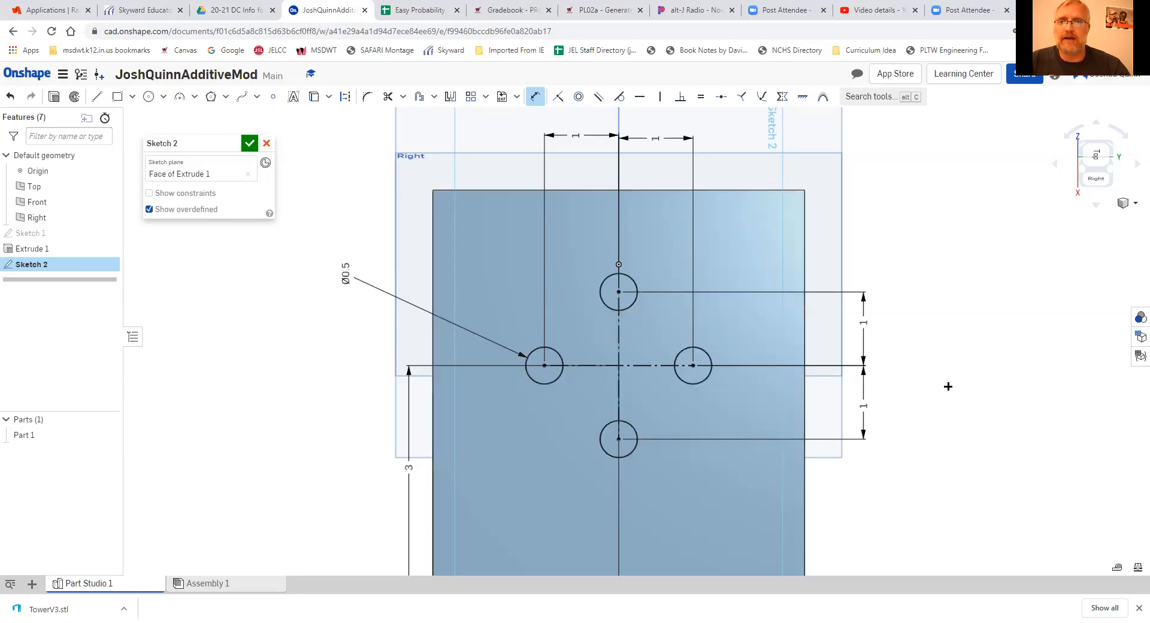
click(251, 143)
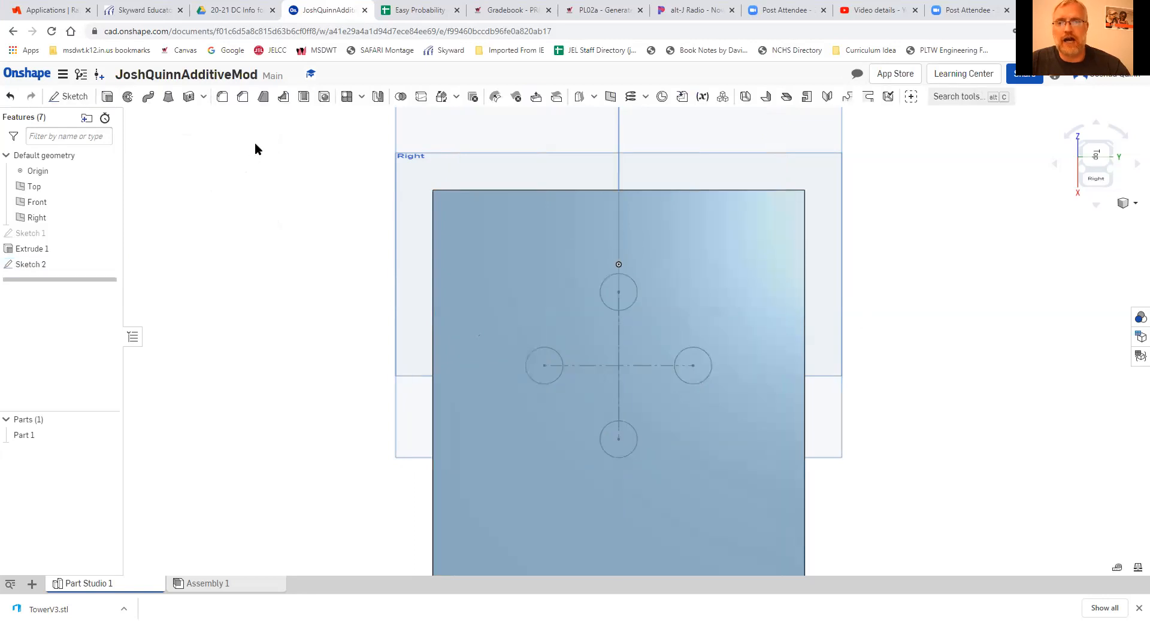
Step: Extrude the four circles on the sloped face as blind 1 in pegs added to the wedge
click(1125, 203)
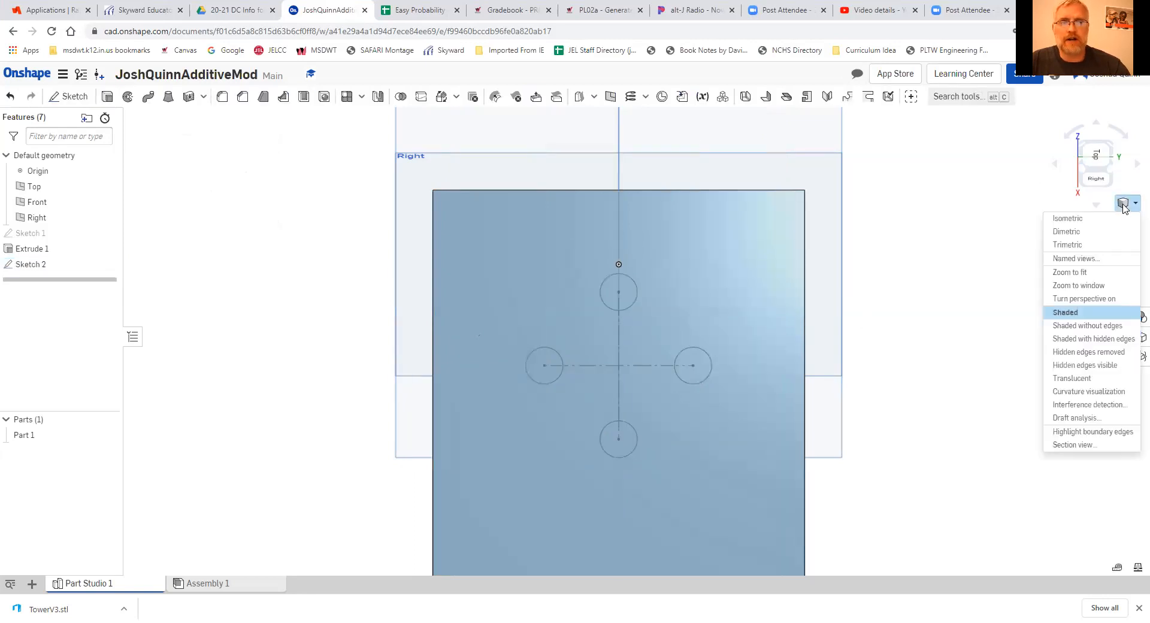
click(1101, 222)
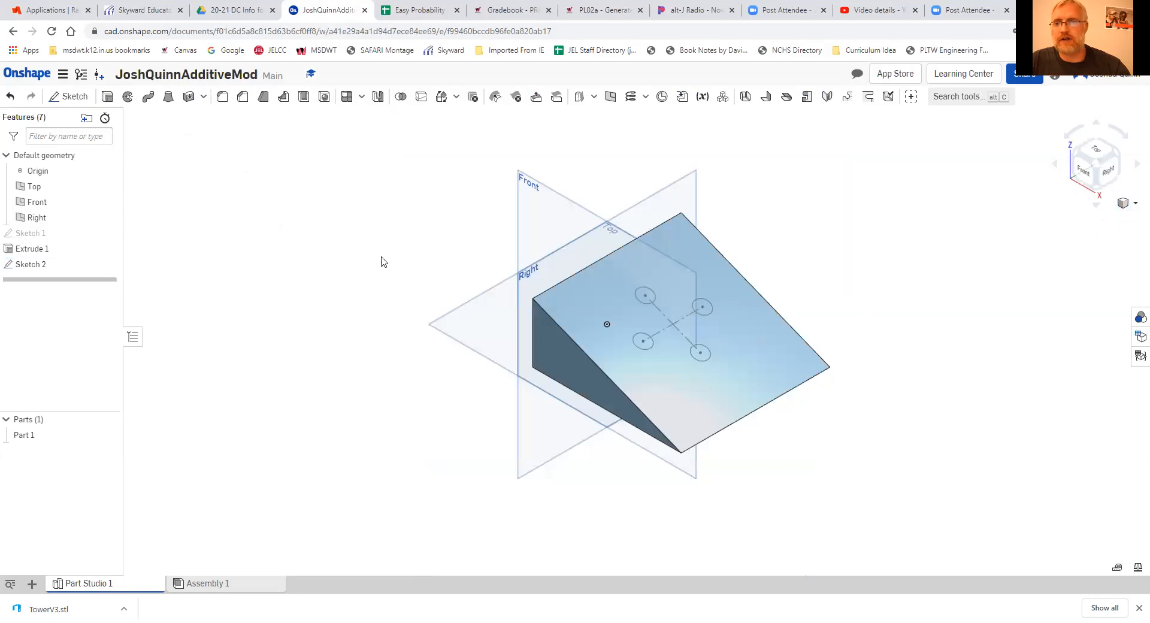
click(107, 98)
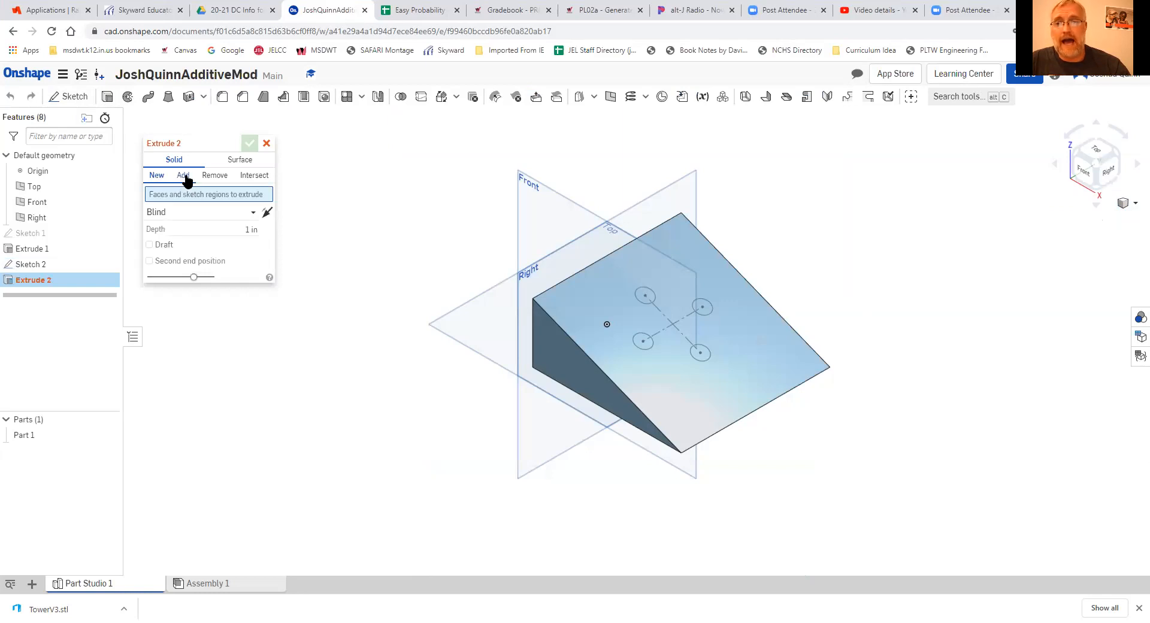
click(186, 179)
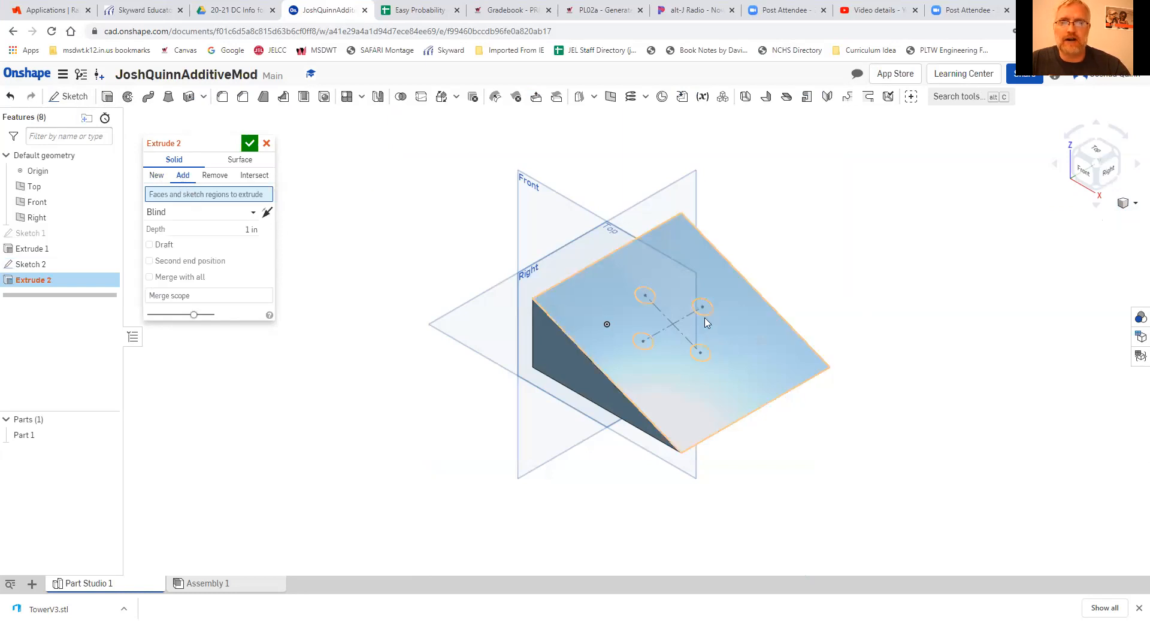
click(652, 296)
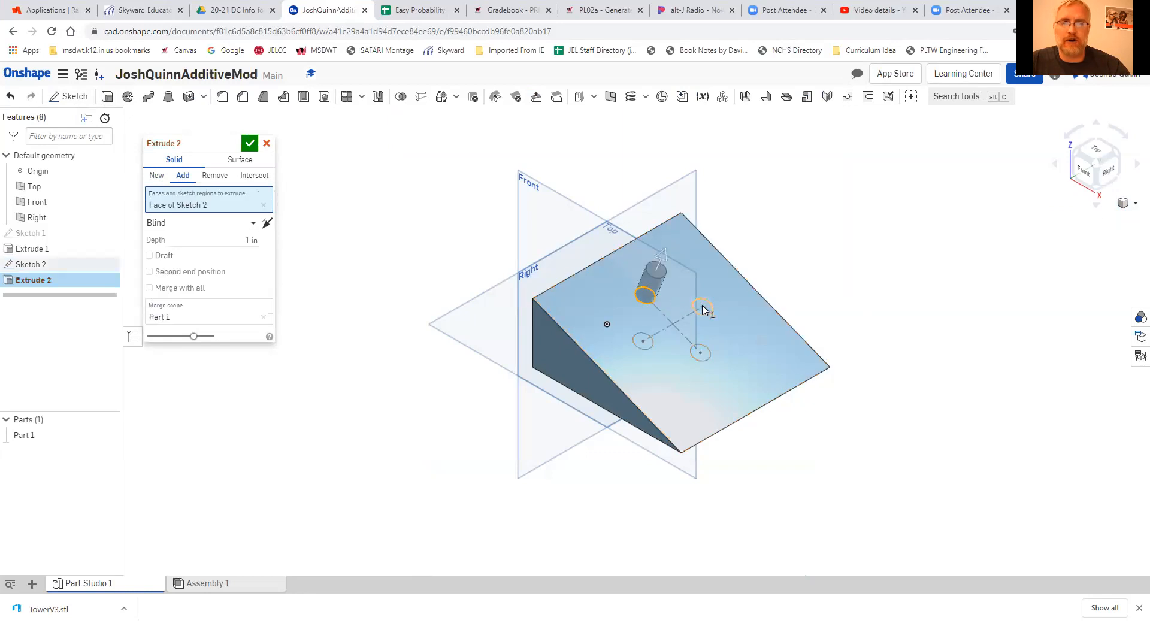
click(703, 308)
click(702, 352)
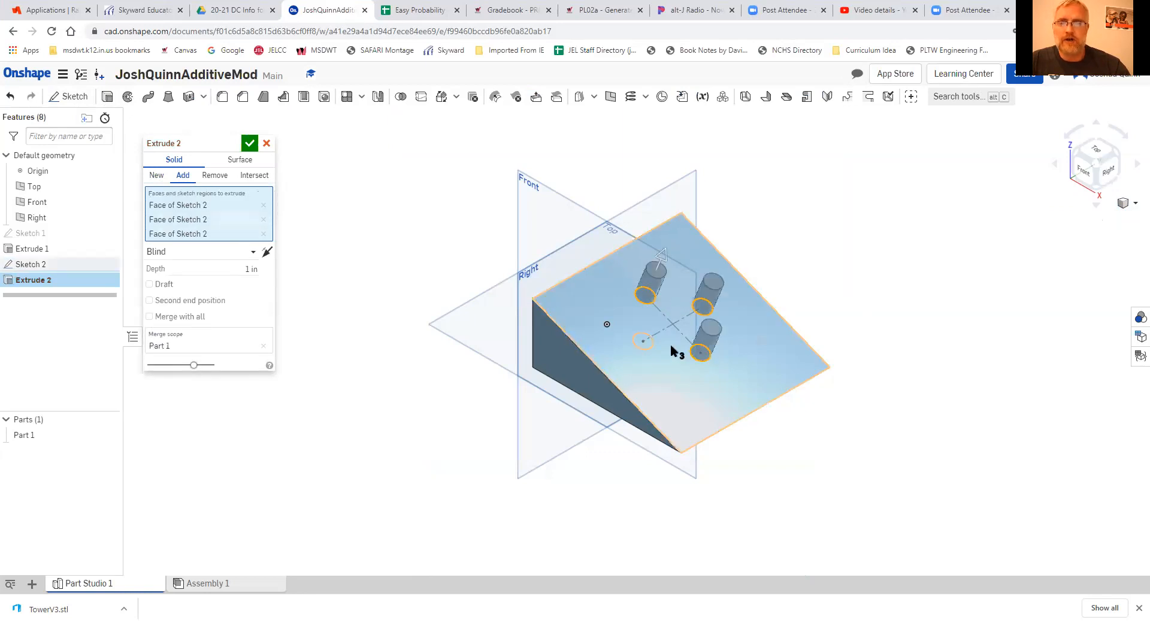
click(644, 340)
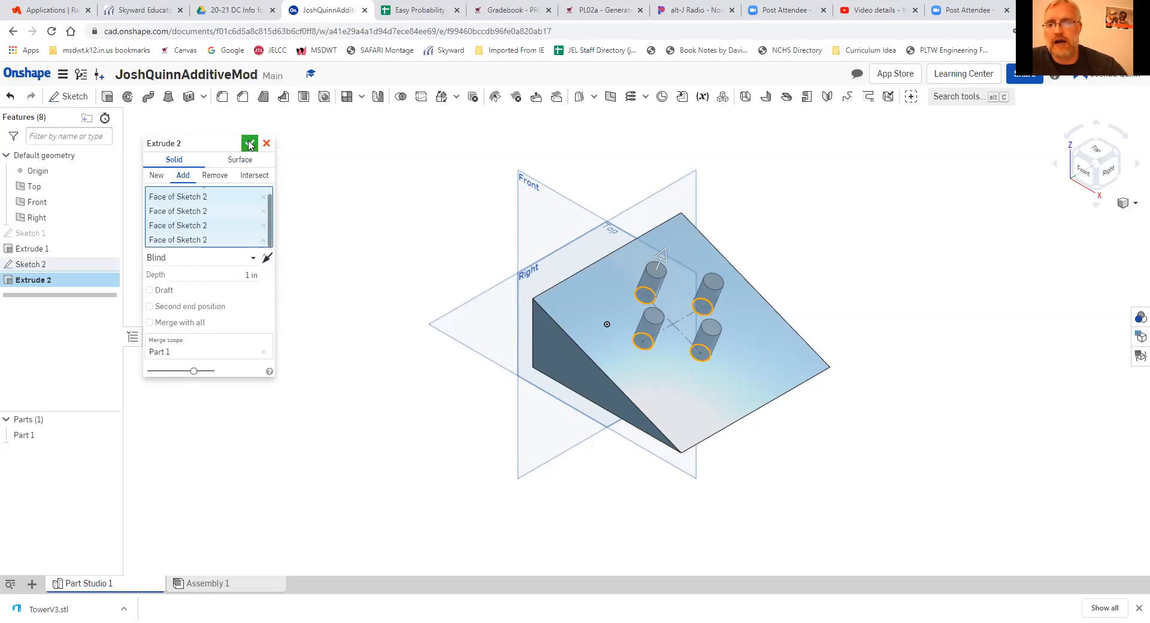
click(250, 143)
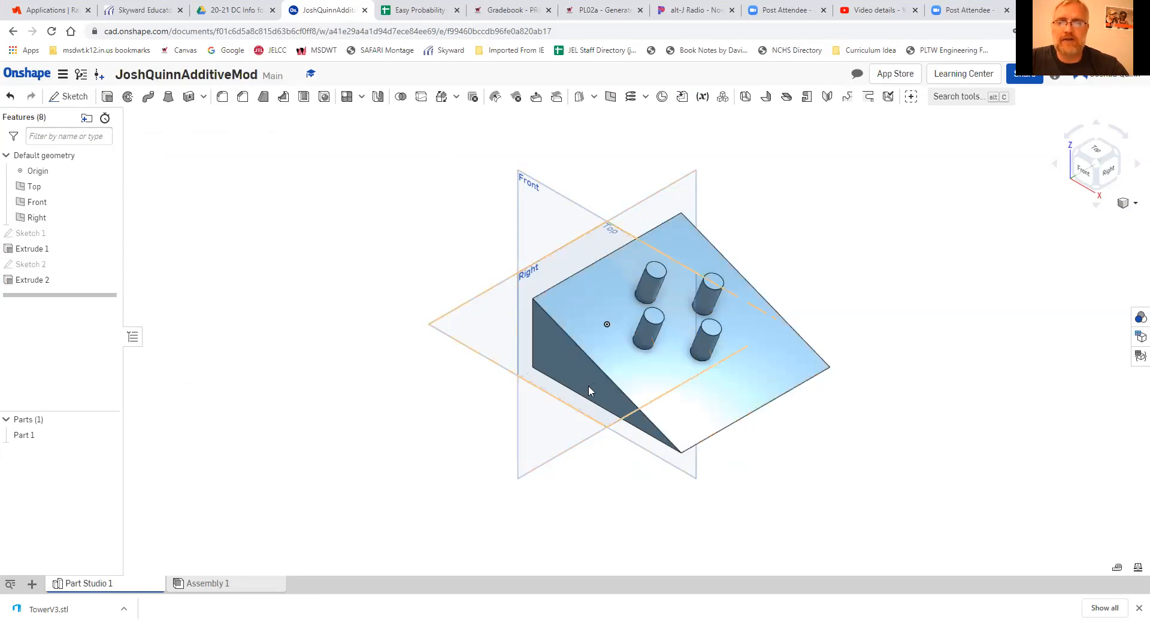
Step: Hide the Top, Front and Right default planes
click(108, 186)
click(108, 203)
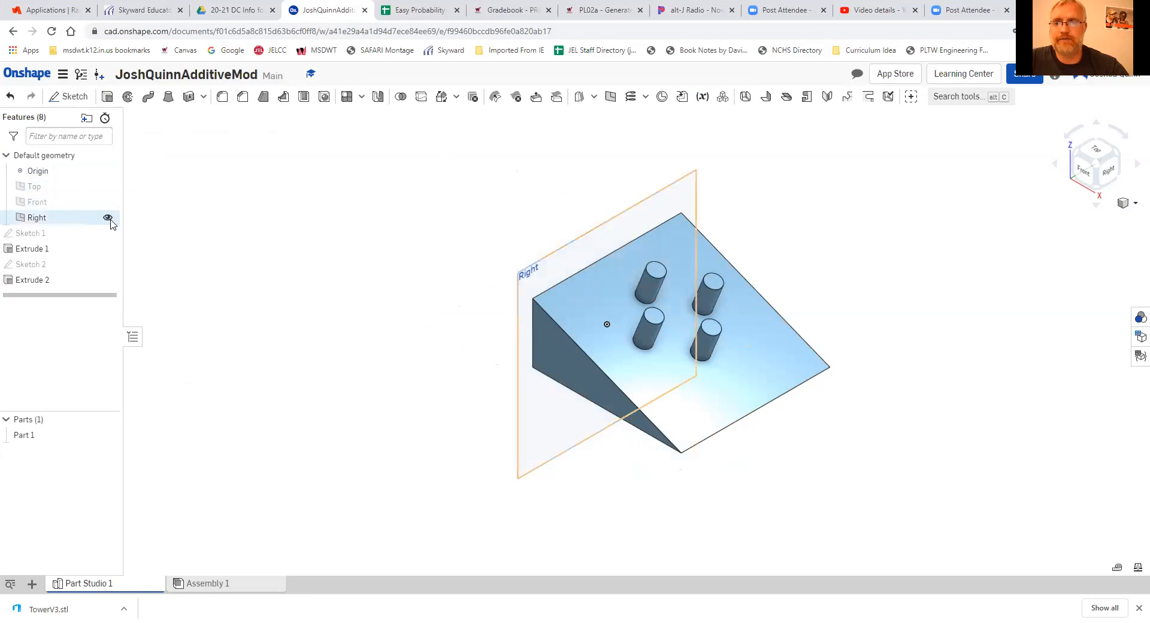
click(108, 218)
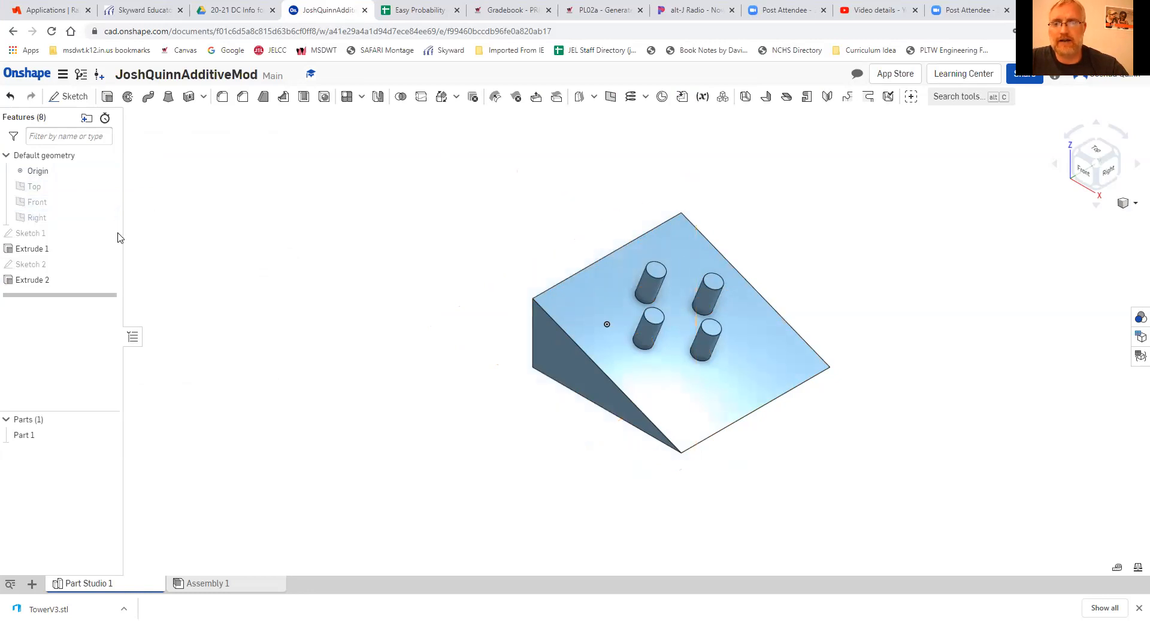